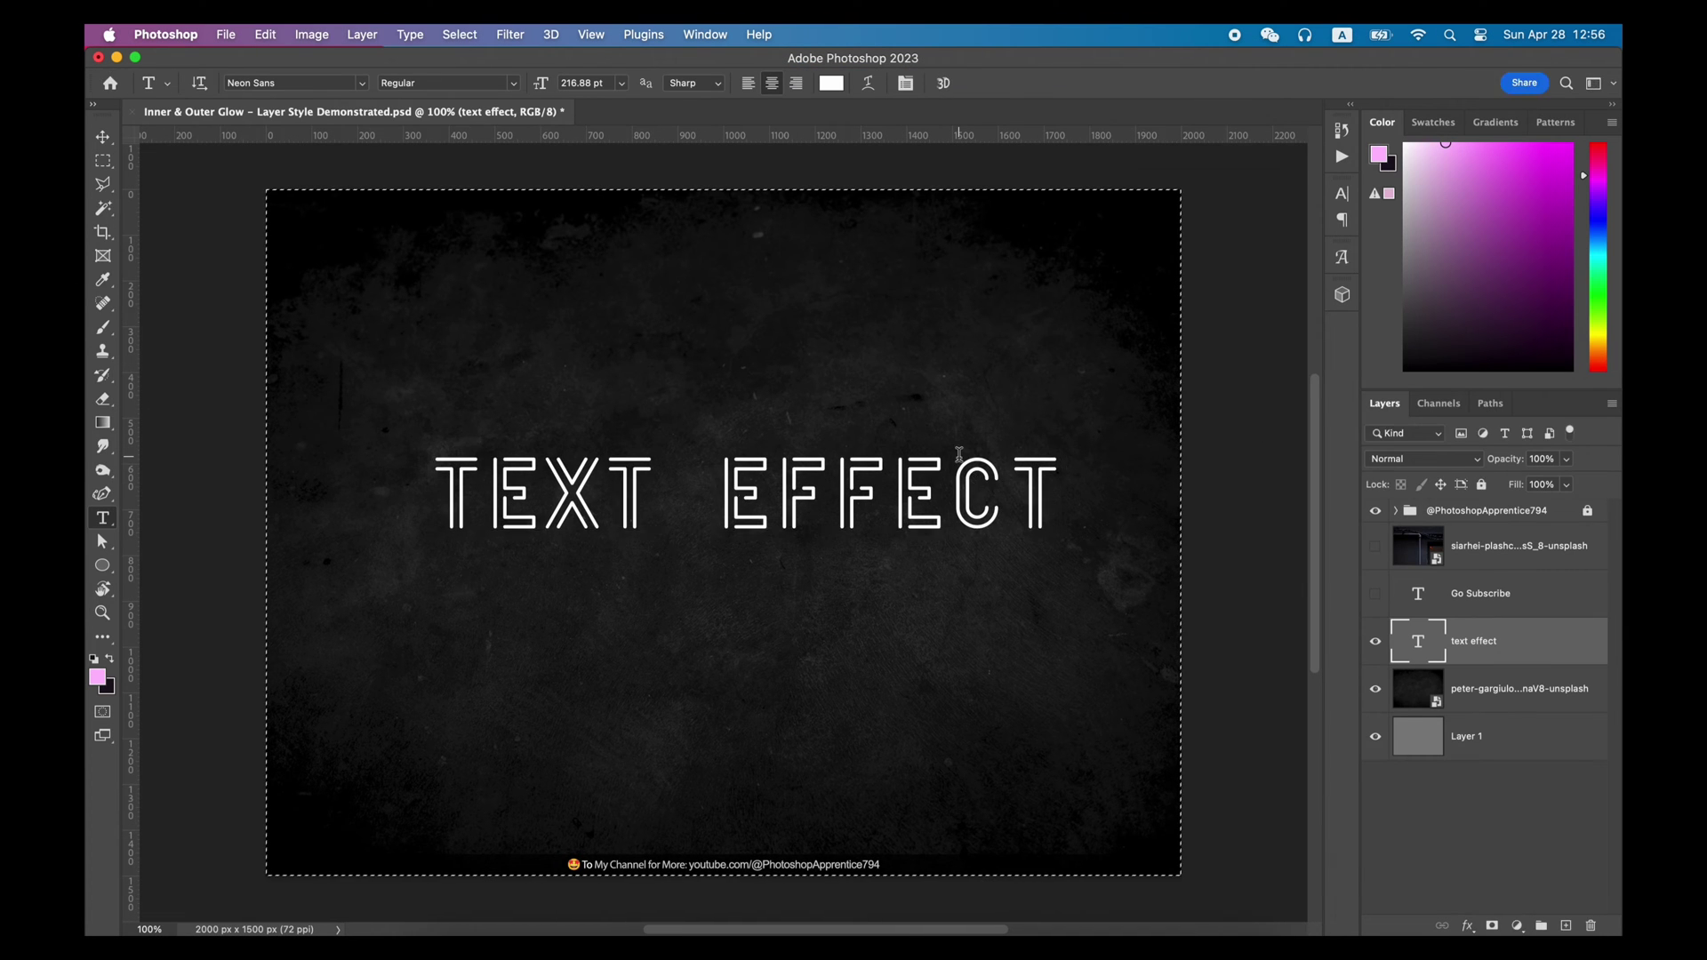
Set the TEXT EFFECT title's tracking to -100 and unhide the Go Subscribe layer.
triple_click(957, 455)
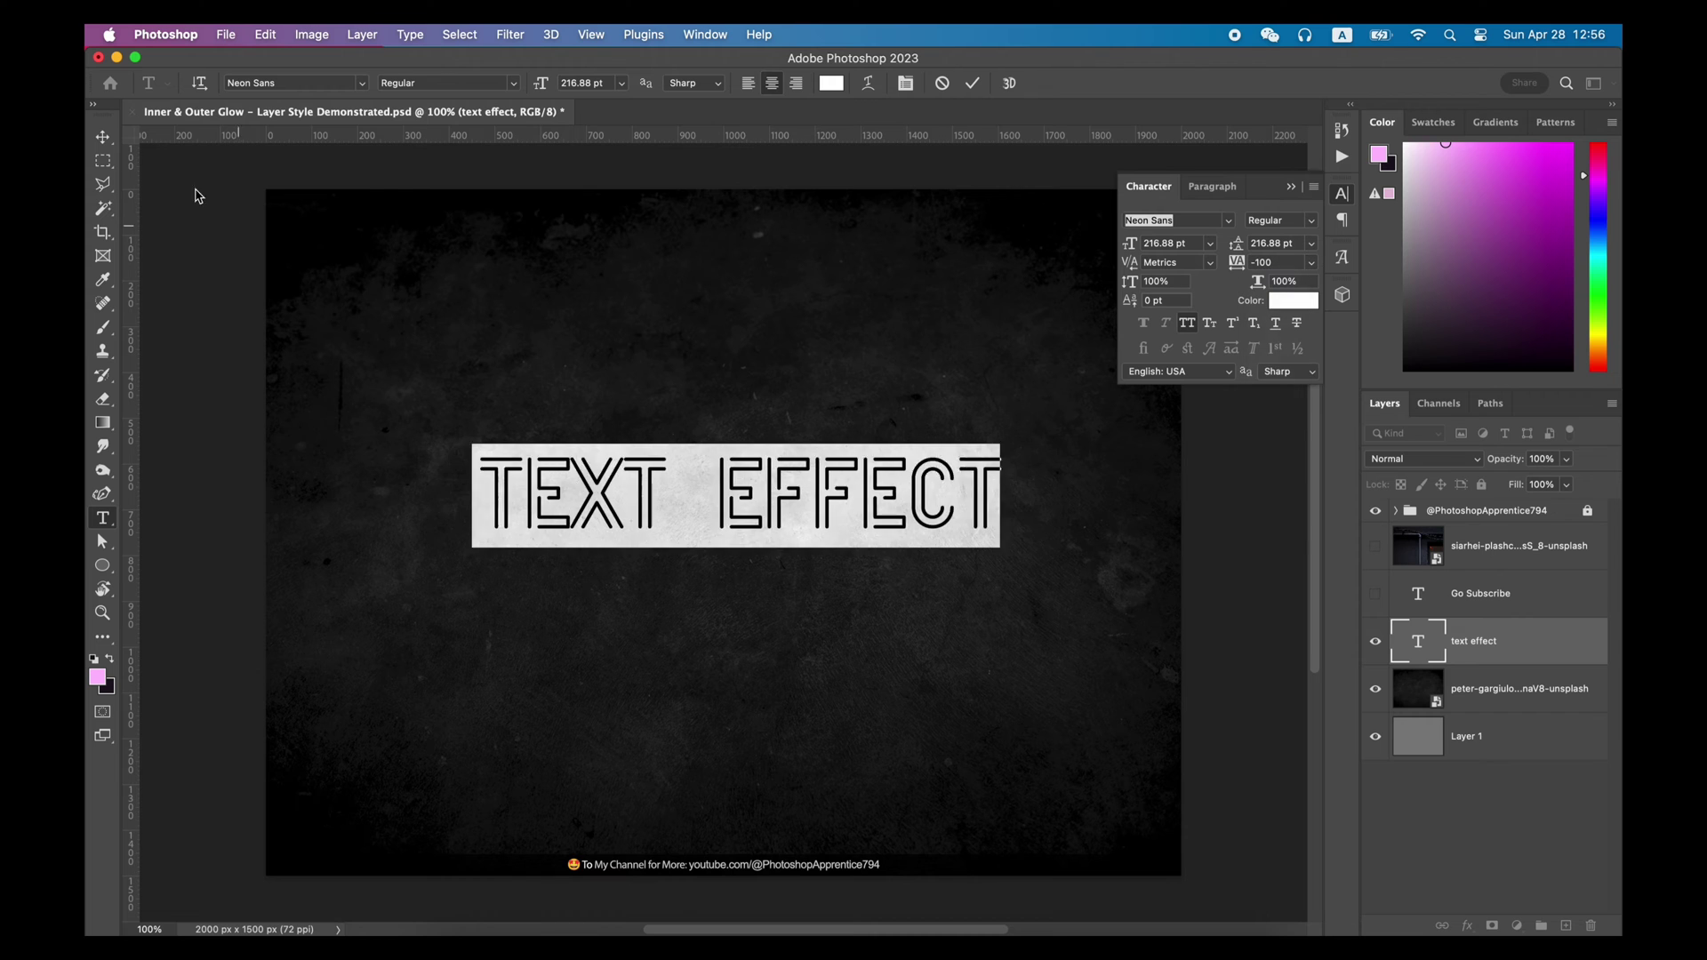
key("ctrl+Return")
left_click(1375, 594)
Scale Go Subscribe down to about 85% and save the document.
key("ctrl+t")
left_click_drag(966, 689, 930, 693)
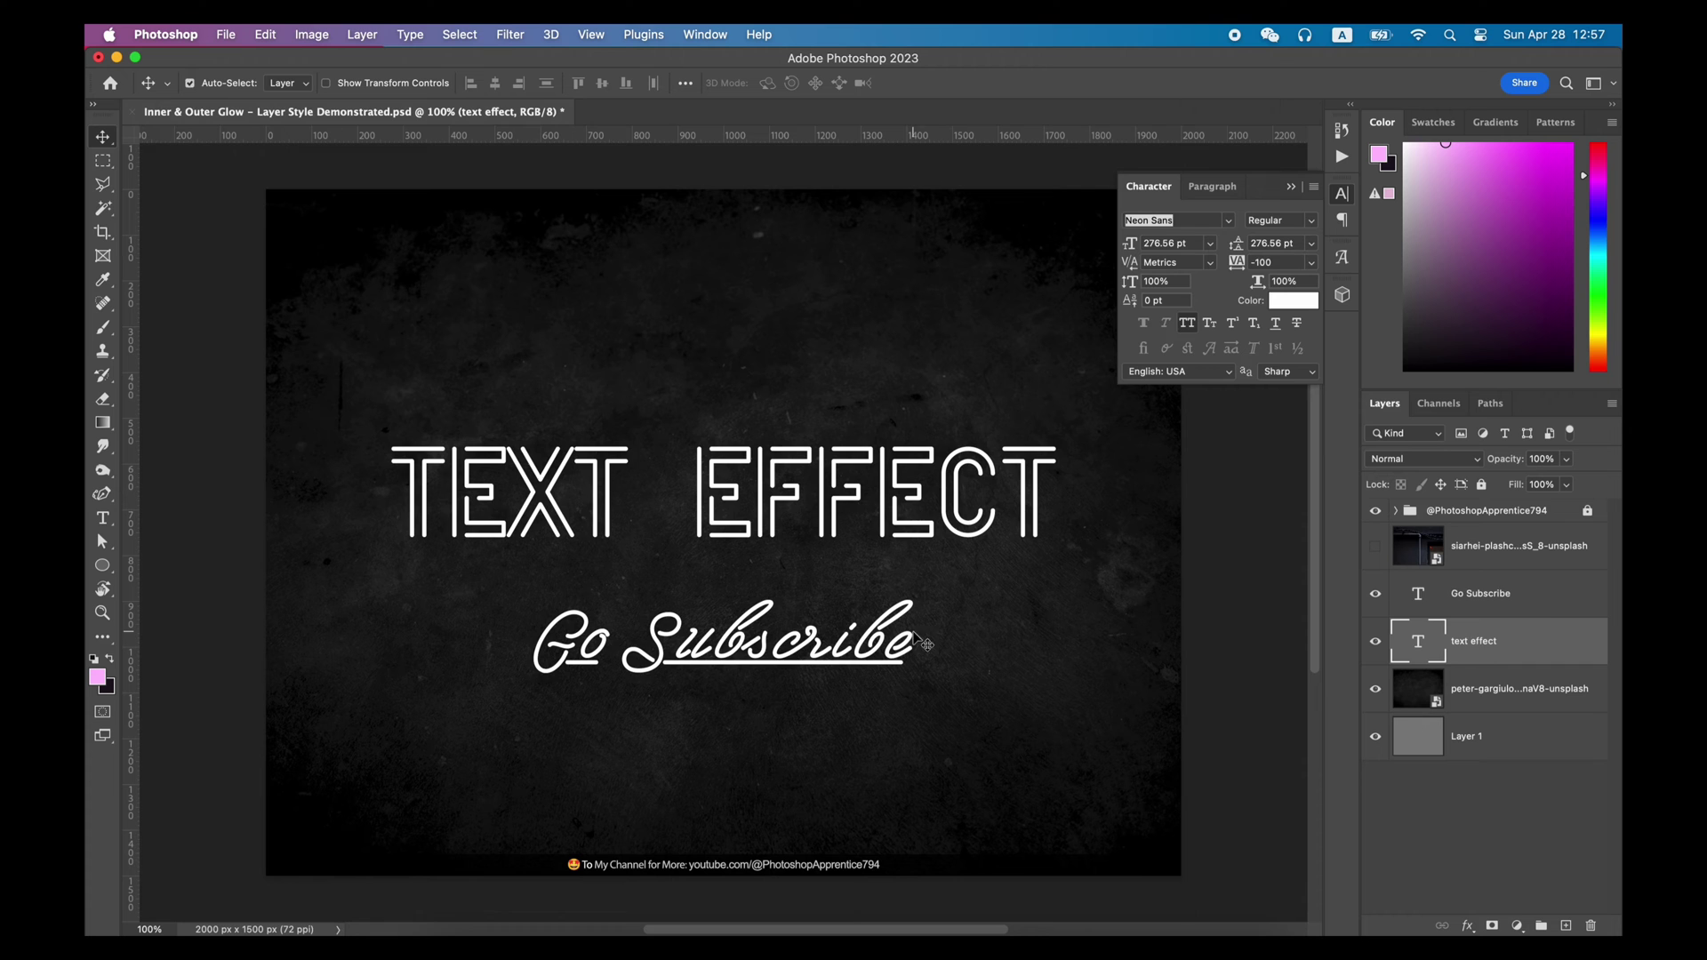
key("ctrl+s")
Change the title's Color Overlay colour to cyan (#00ffff).
left_click(1343, 201)
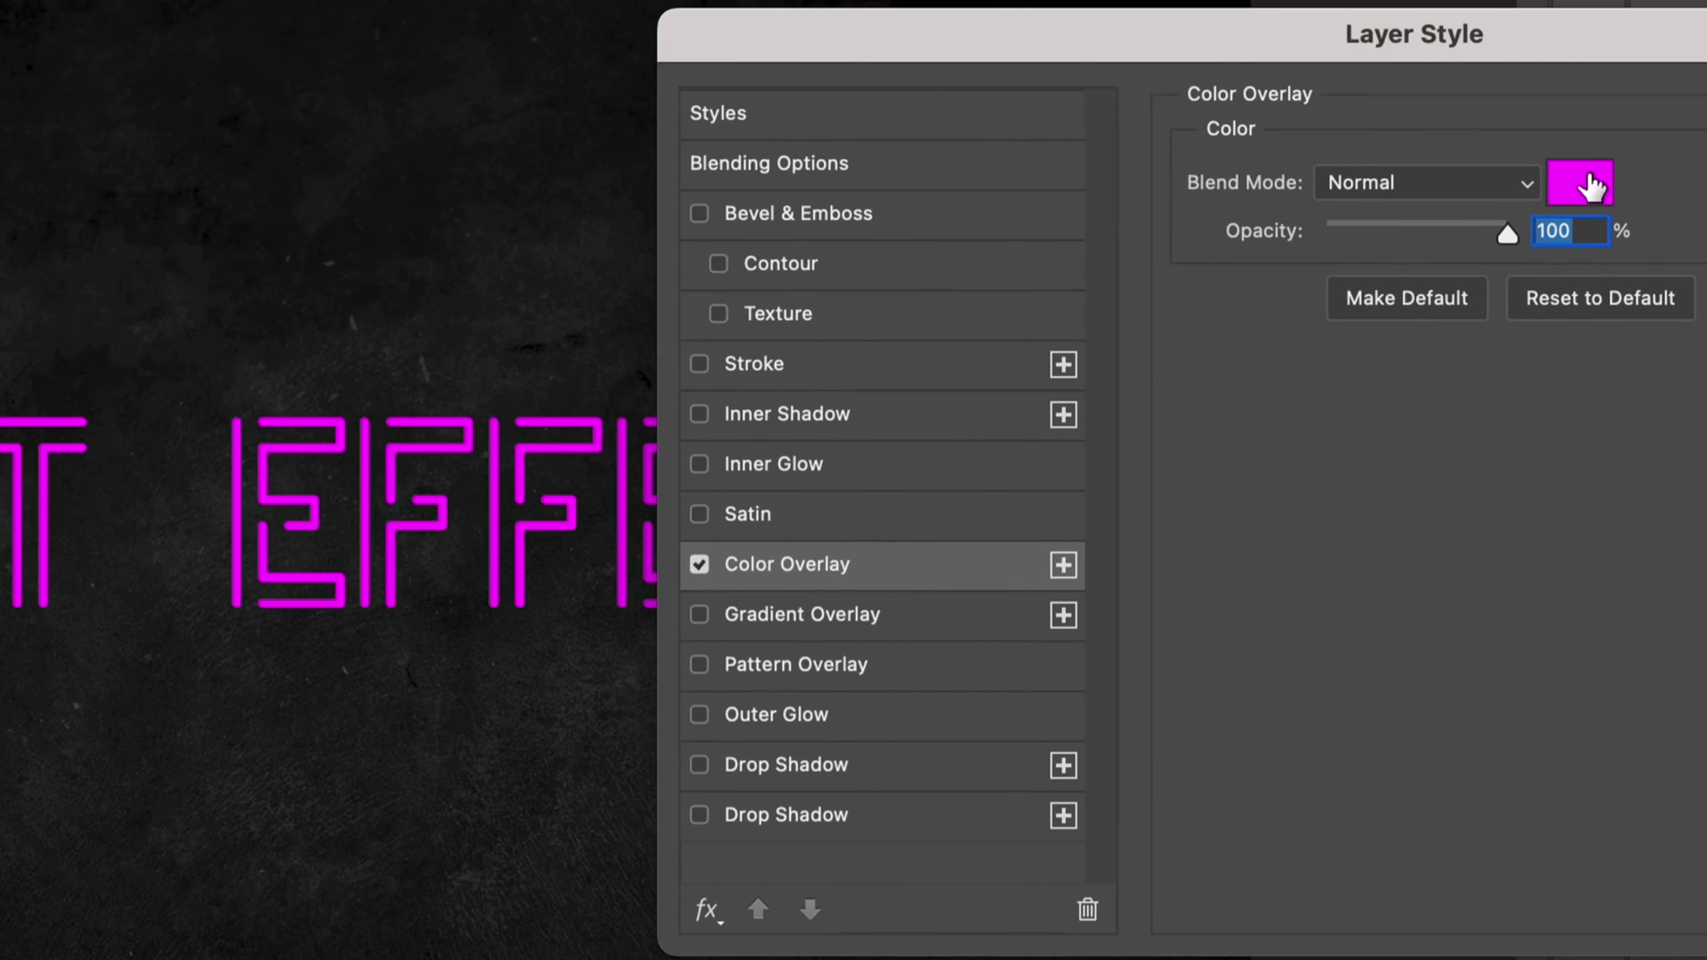
left_click(1578, 181)
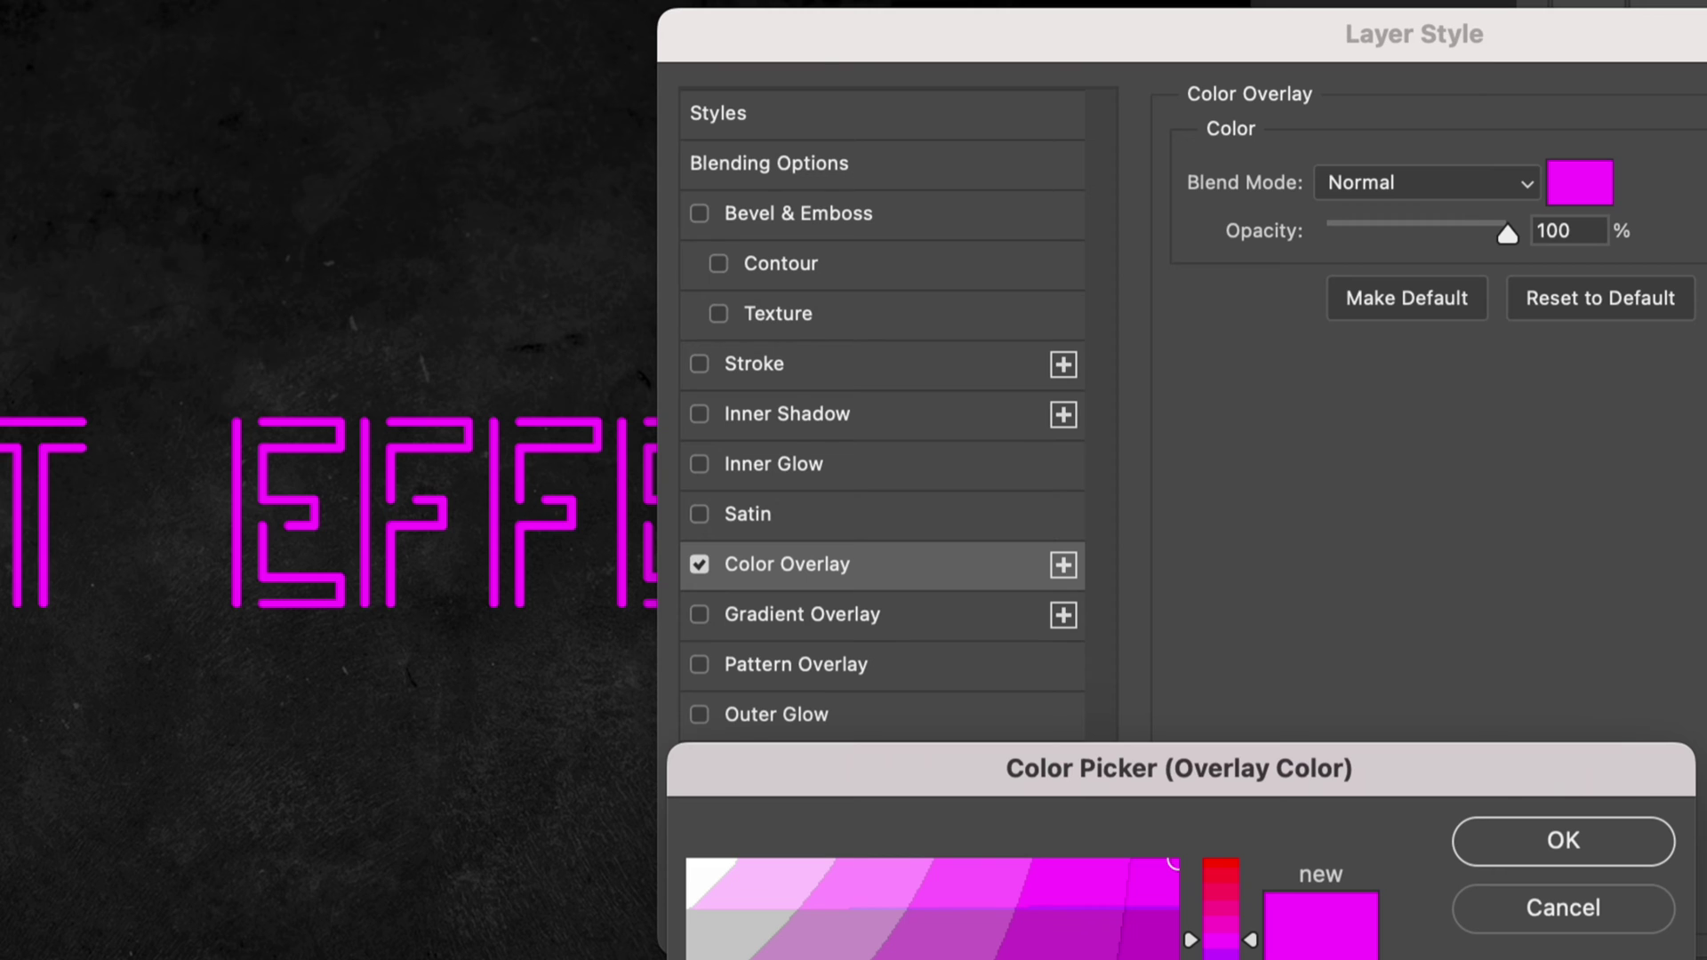
type("00ffff")
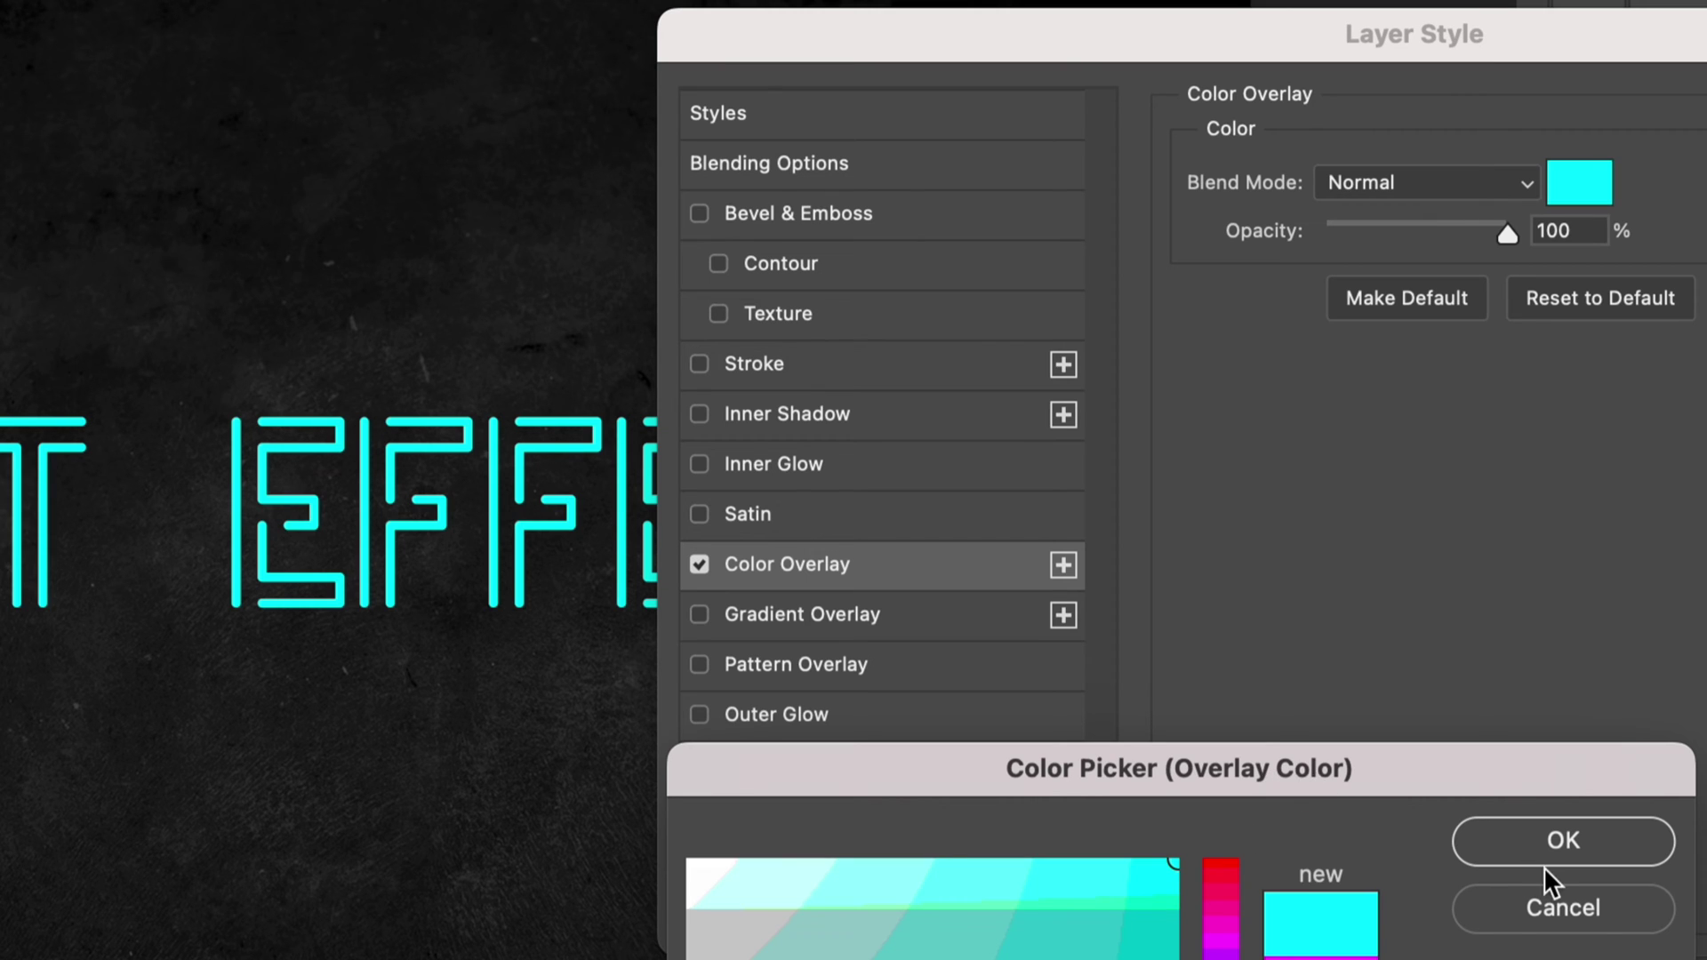
left_click(1563, 842)
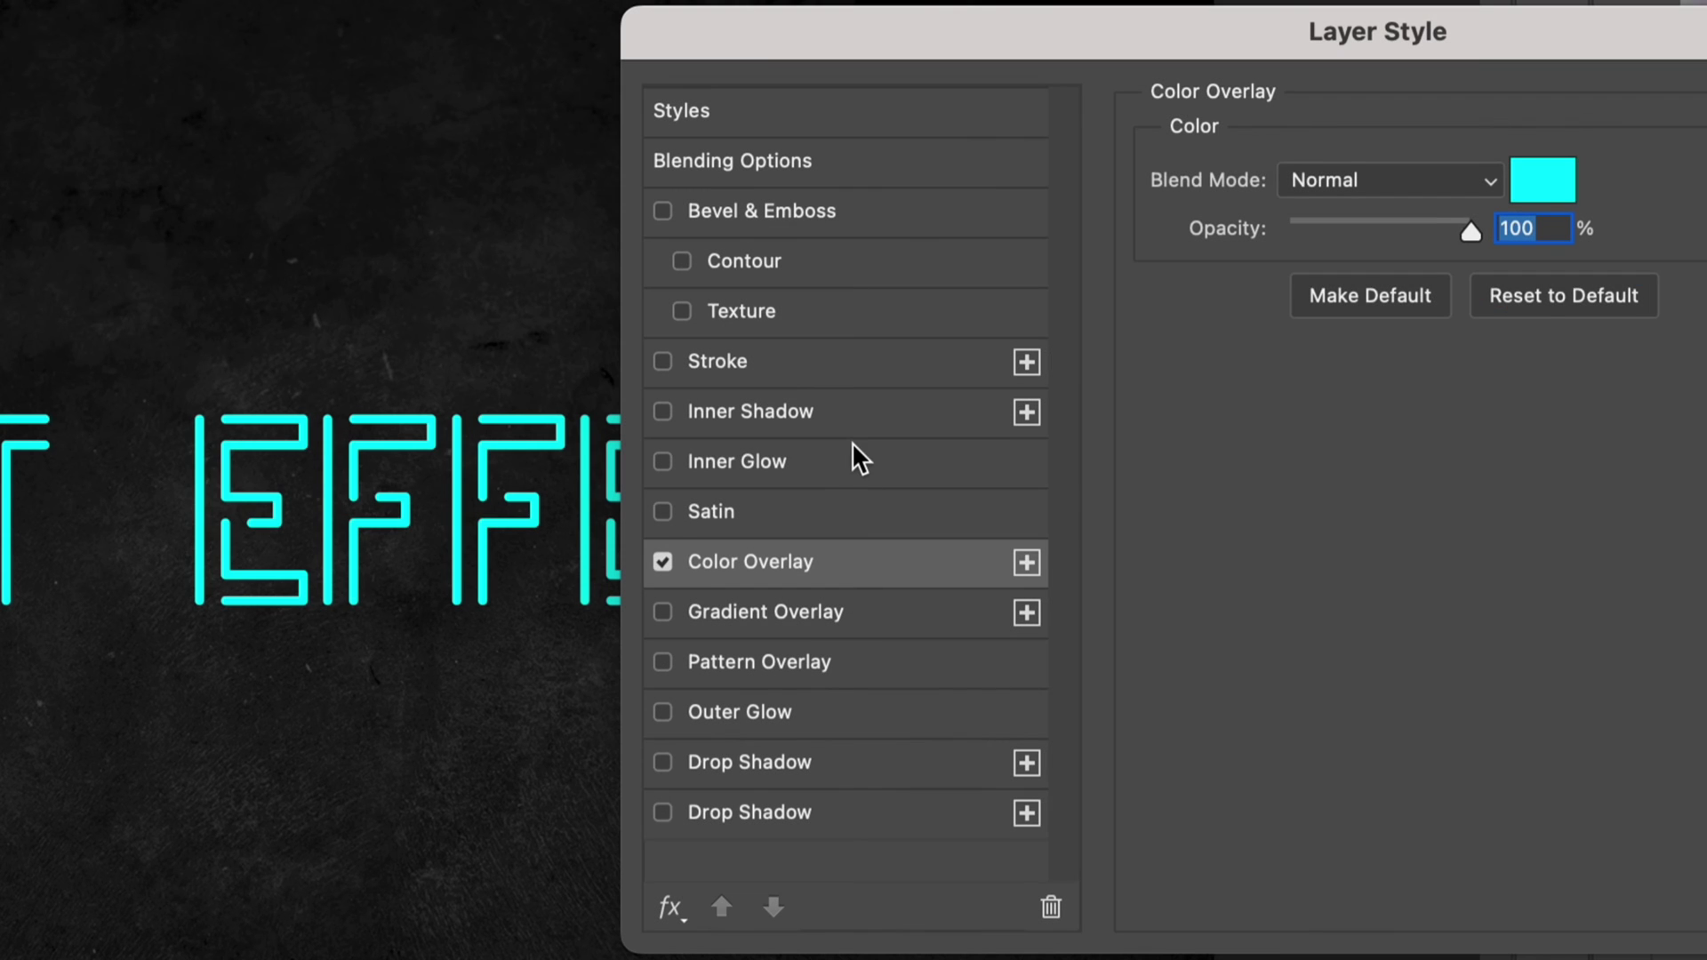
Add a white Inner Glow to the title at 100% opacity, 10 px size, with a Linear contour.
left_click(852, 456)
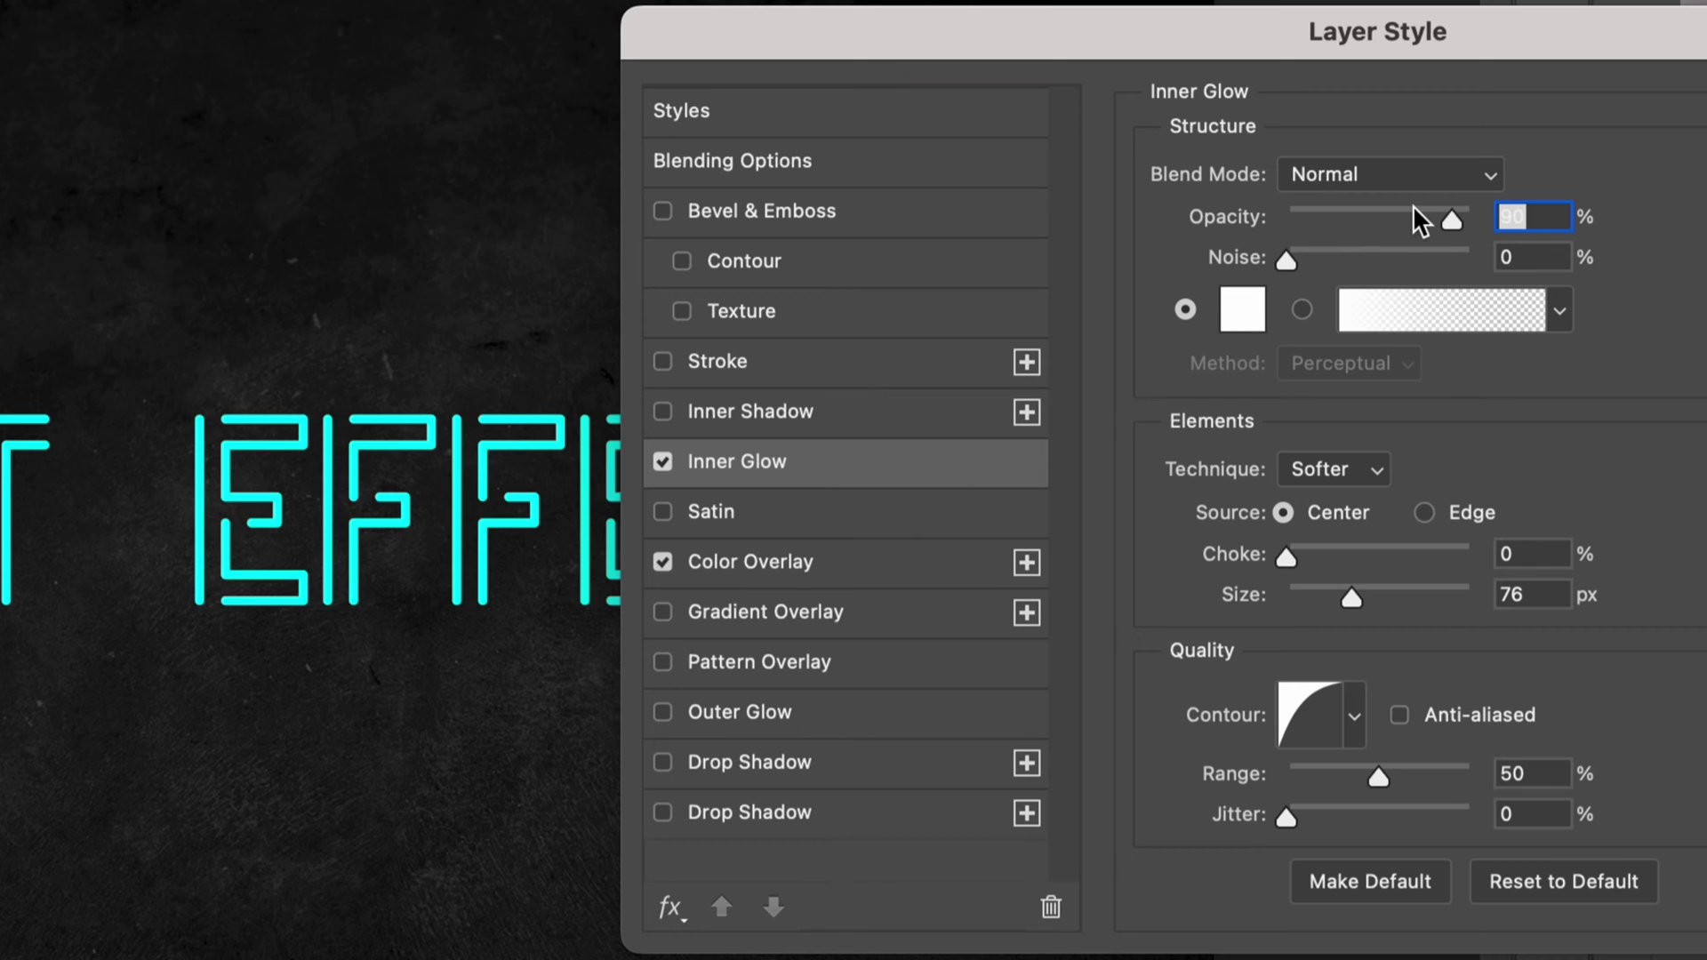
left_click_drag(1443, 216, 1338, 219)
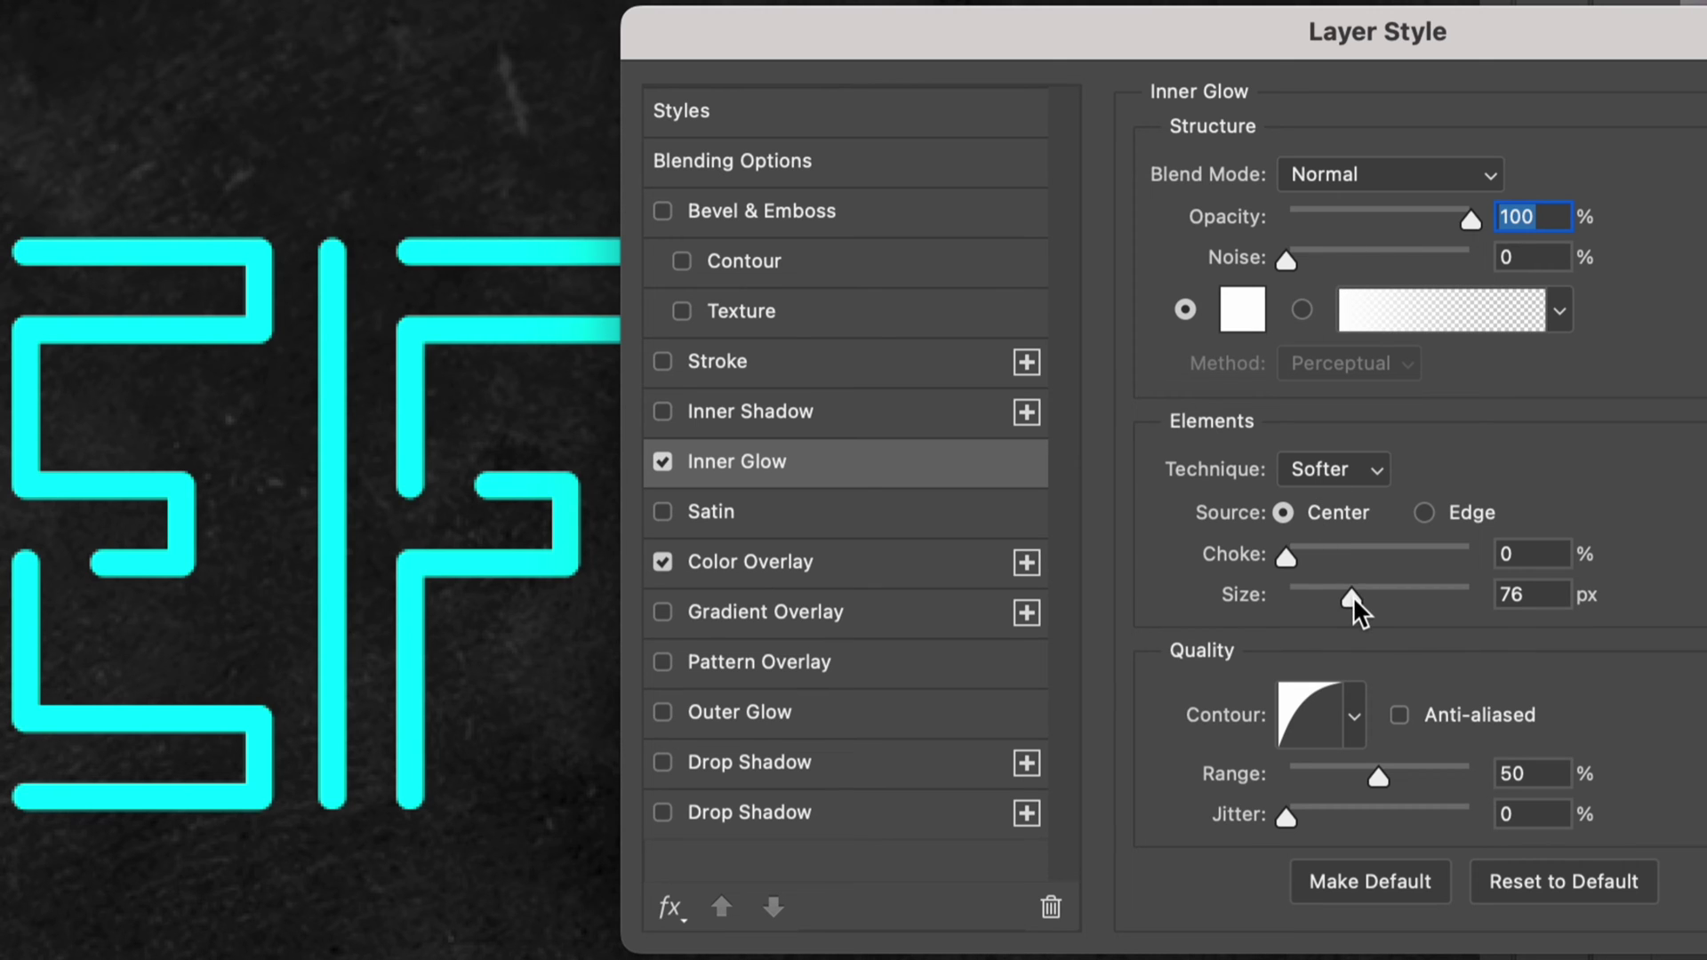
left_click_drag(1352, 596, 1305, 605)
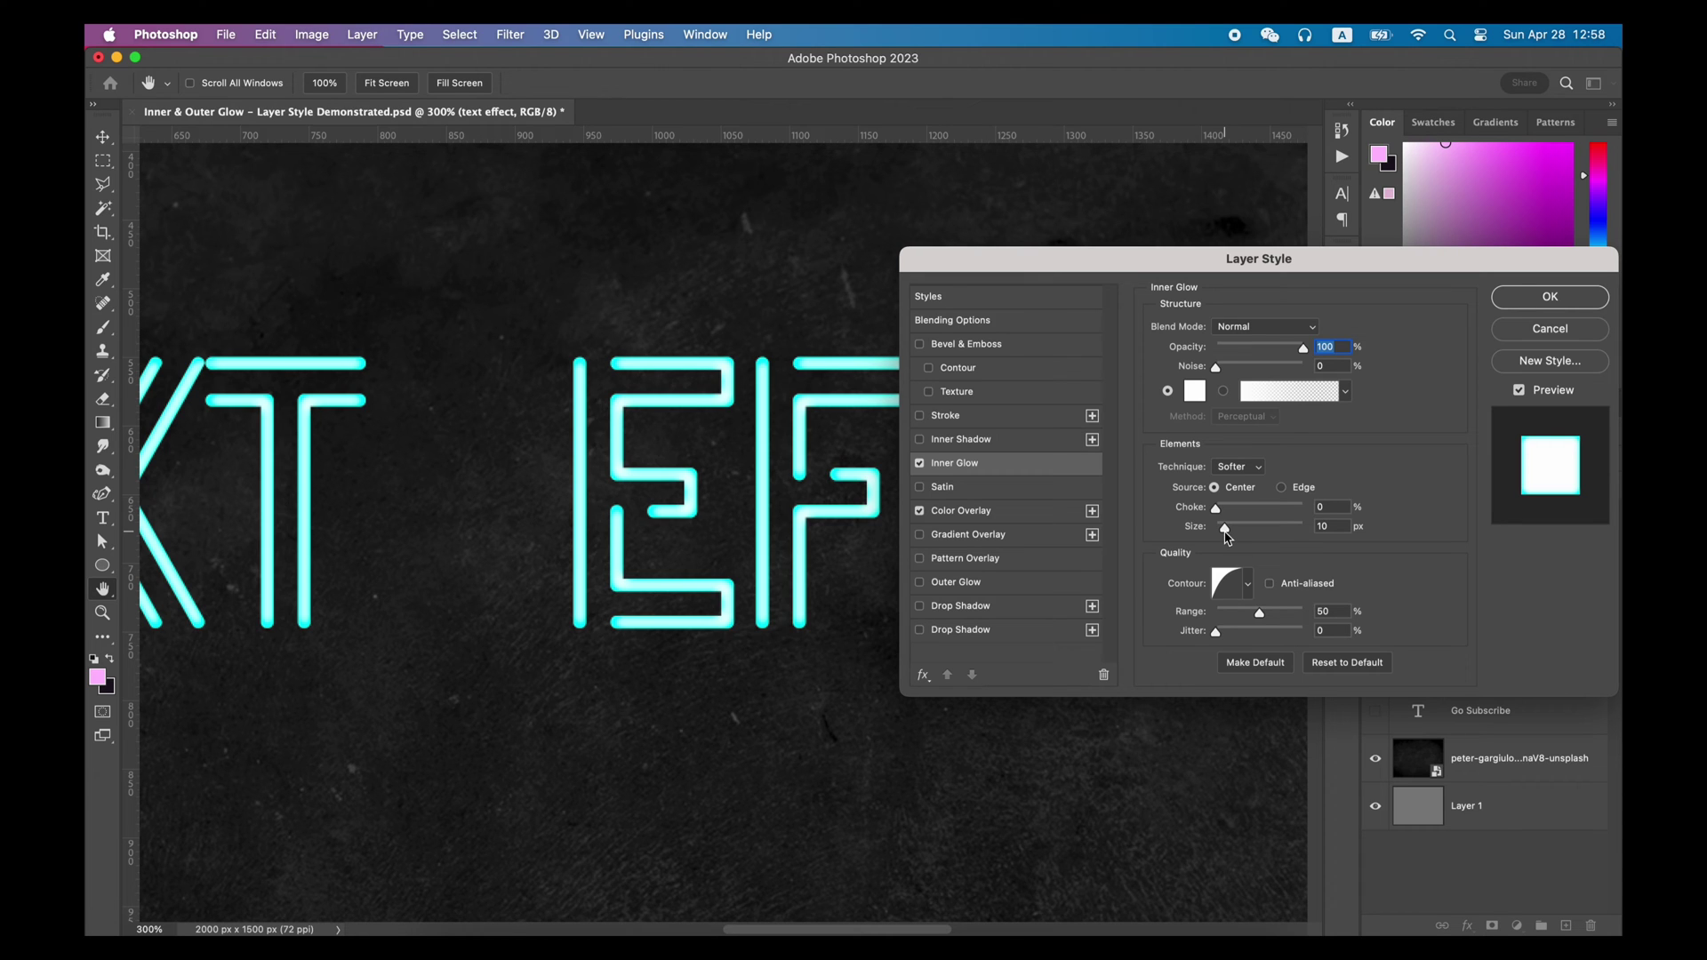
left_click_drag(1224, 535, 1224, 534)
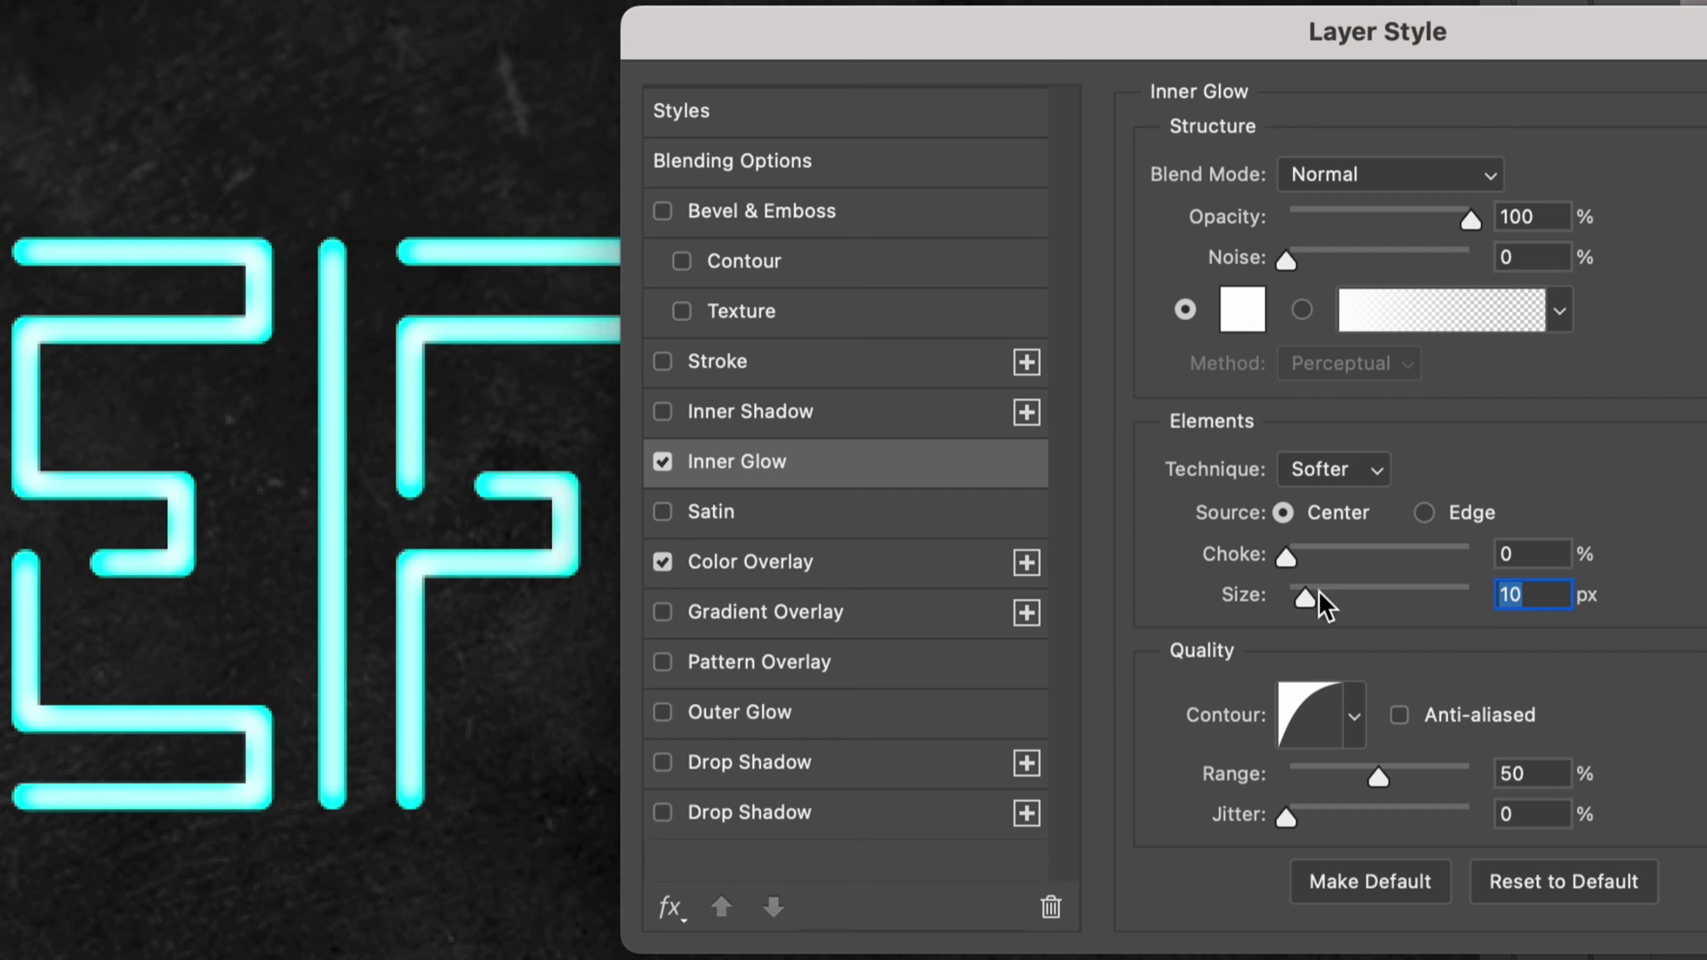
left_click(1354, 715)
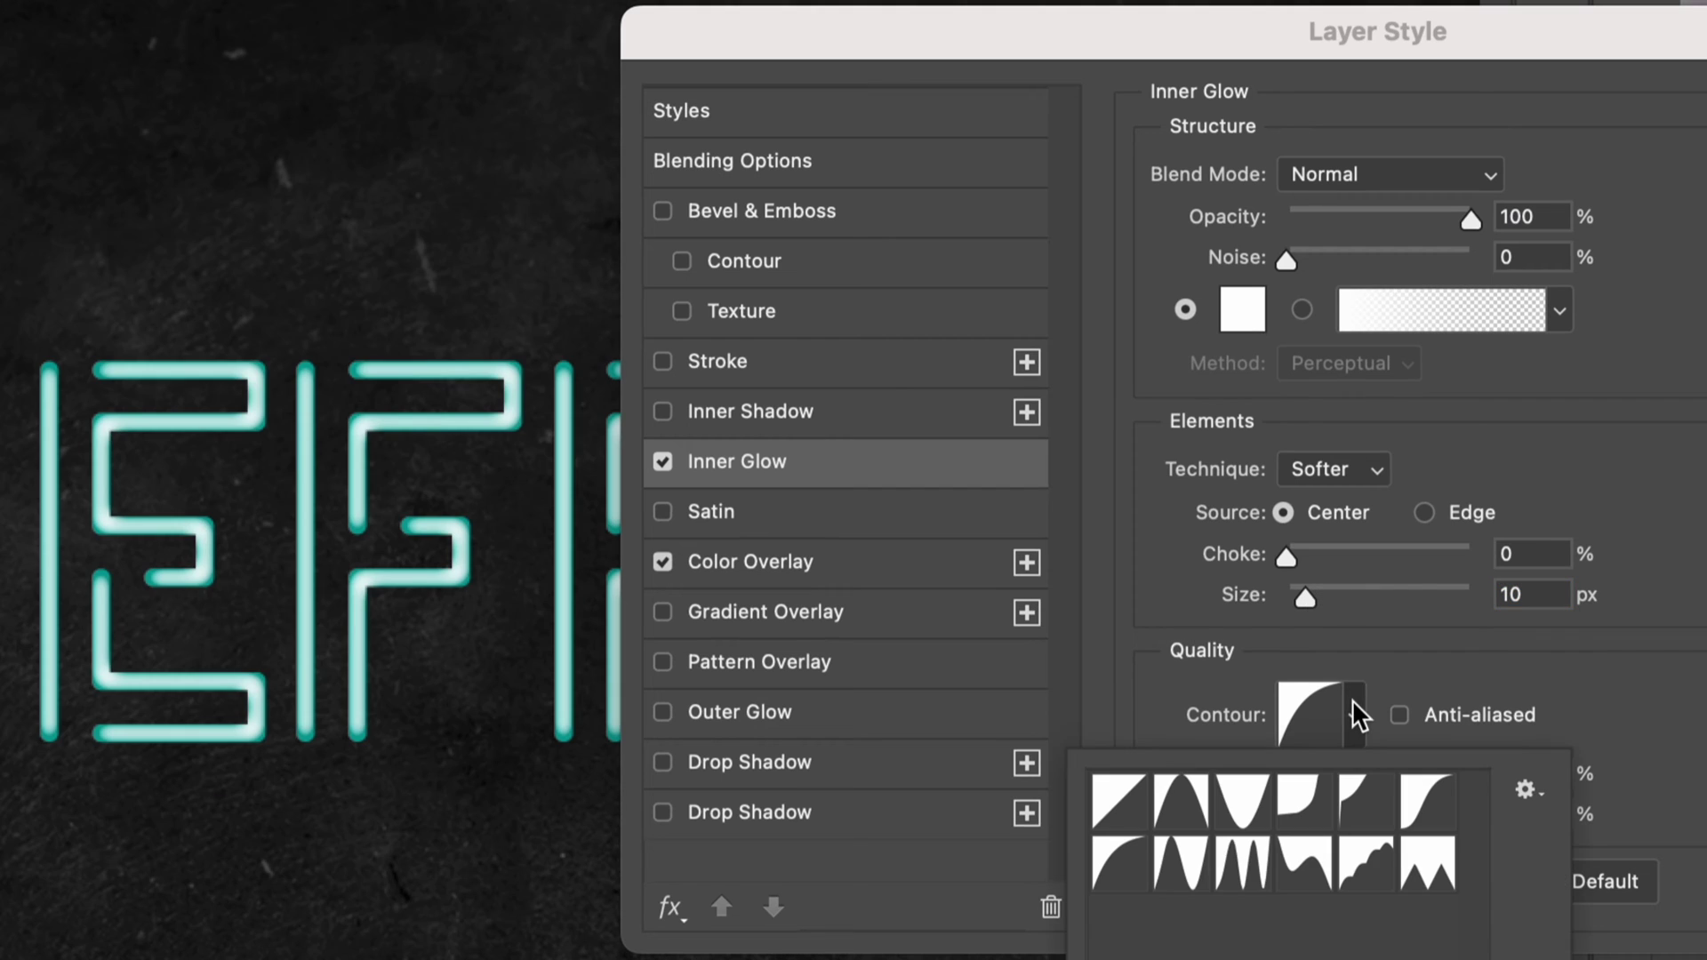
left_click(1181, 806)
left_click(1127, 807)
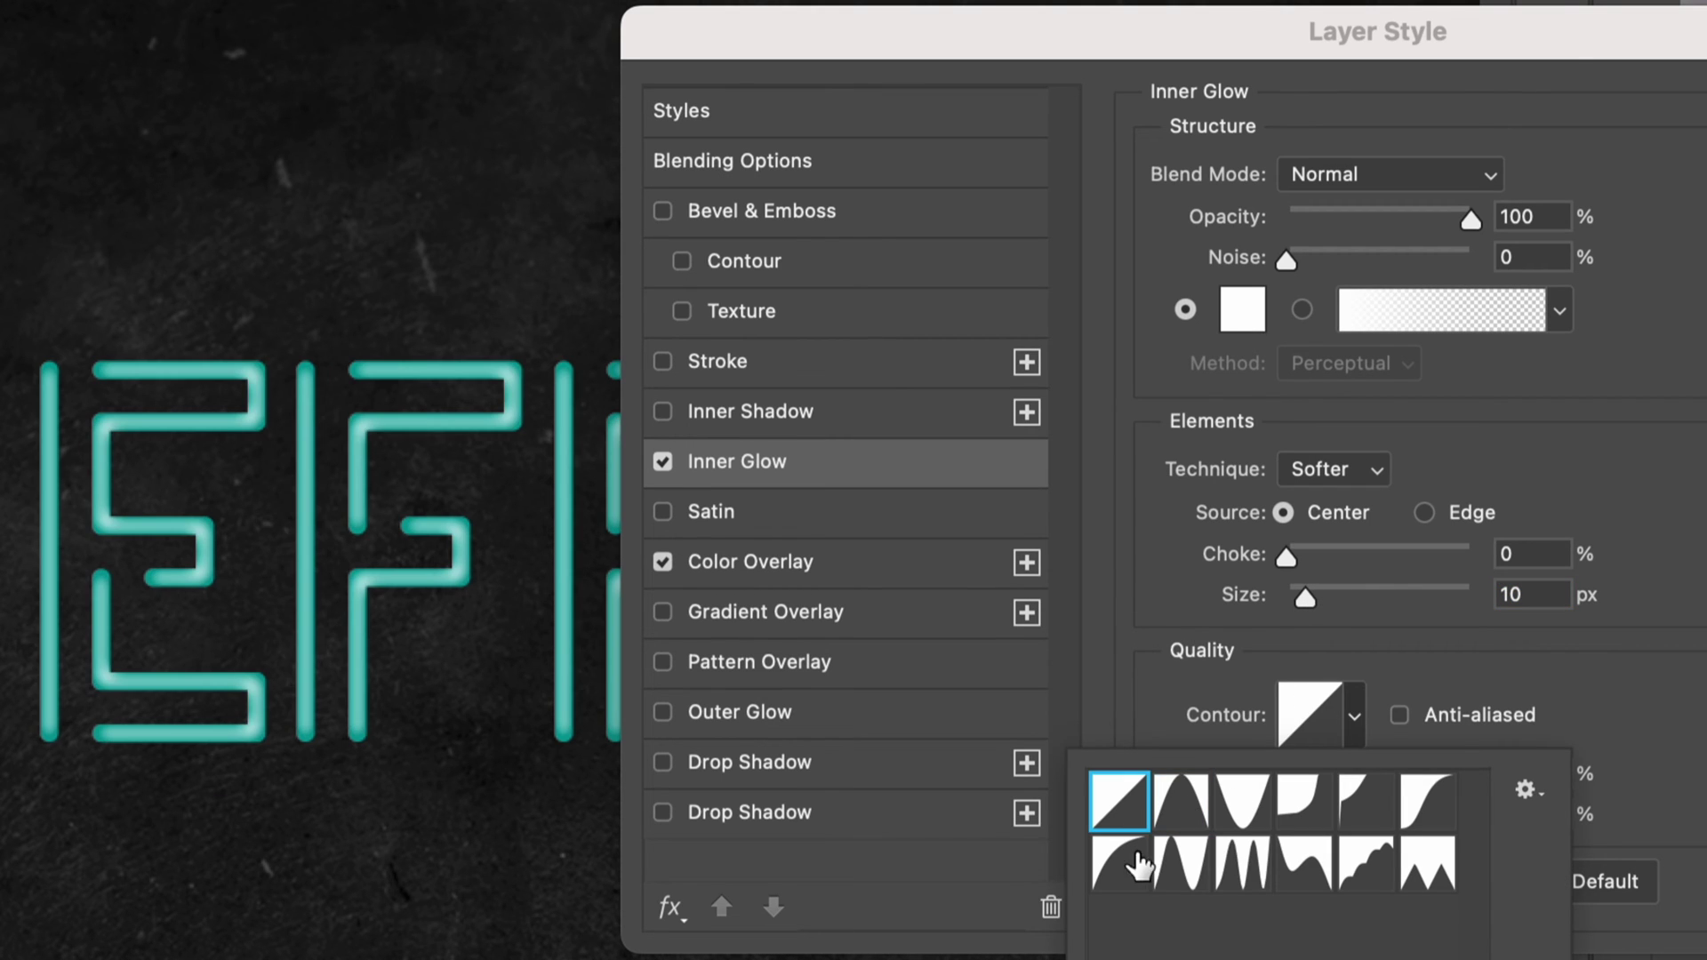
double_click(1132, 878)
scroll(1314, 594, "up", 6)
scroll(1305, 593, "down", 6)
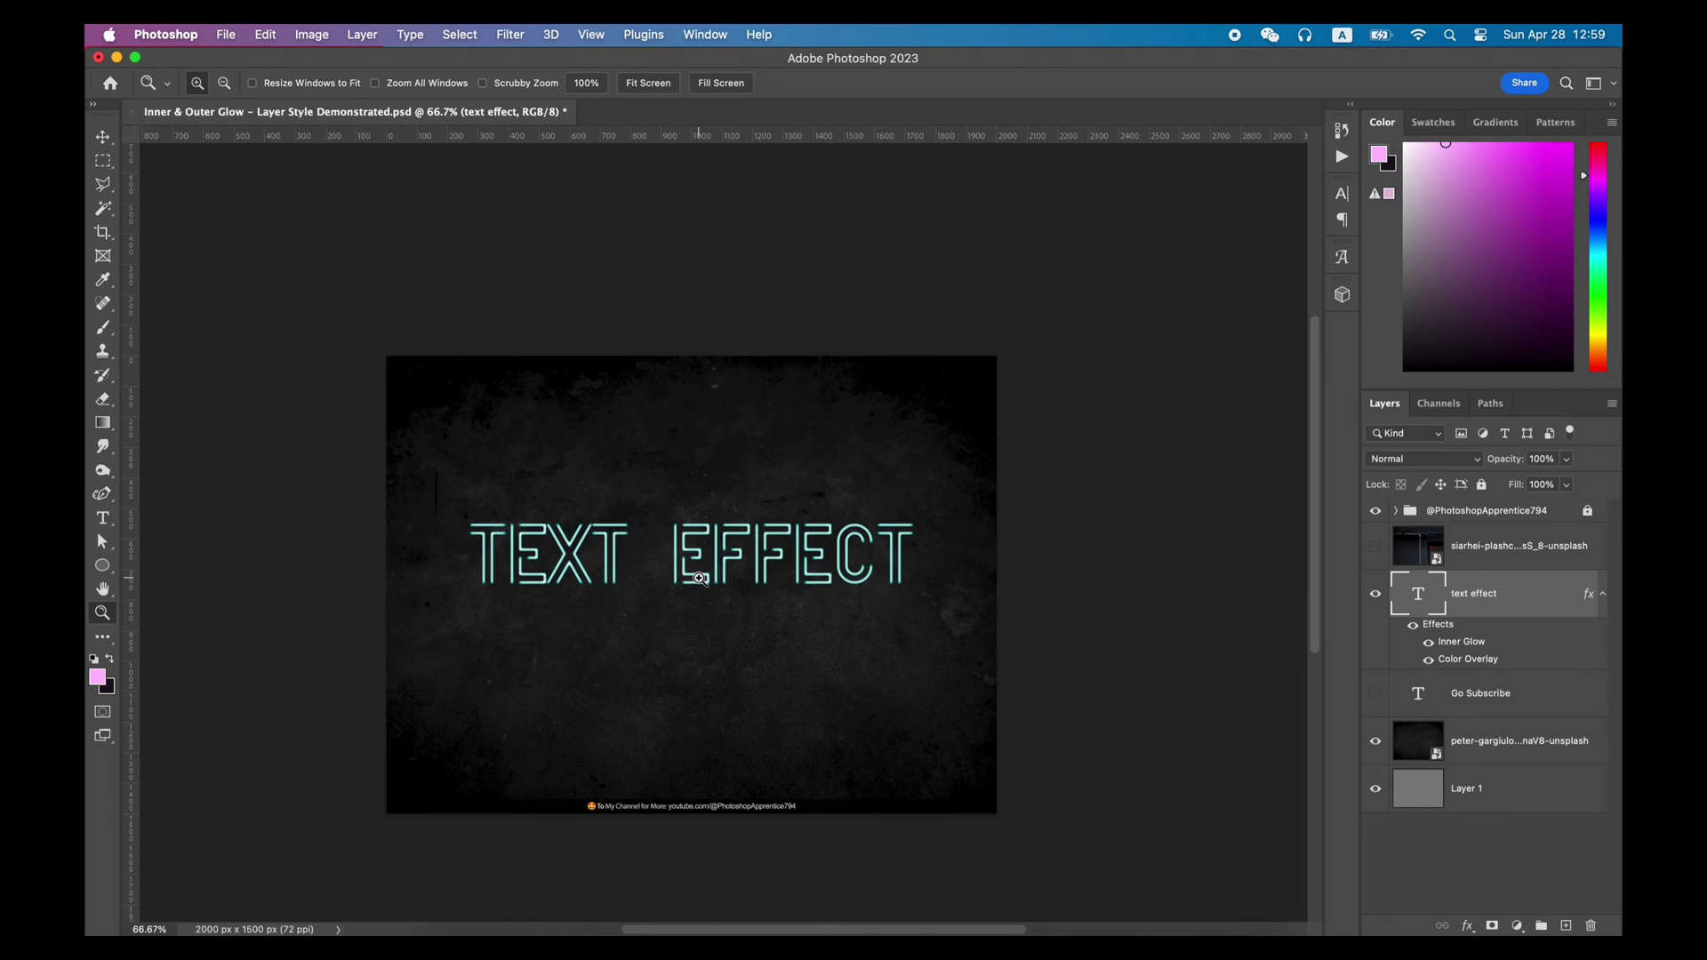
Zoom in on the TEXT EFFECT title.
left_click_drag(698, 578, 784, 557)
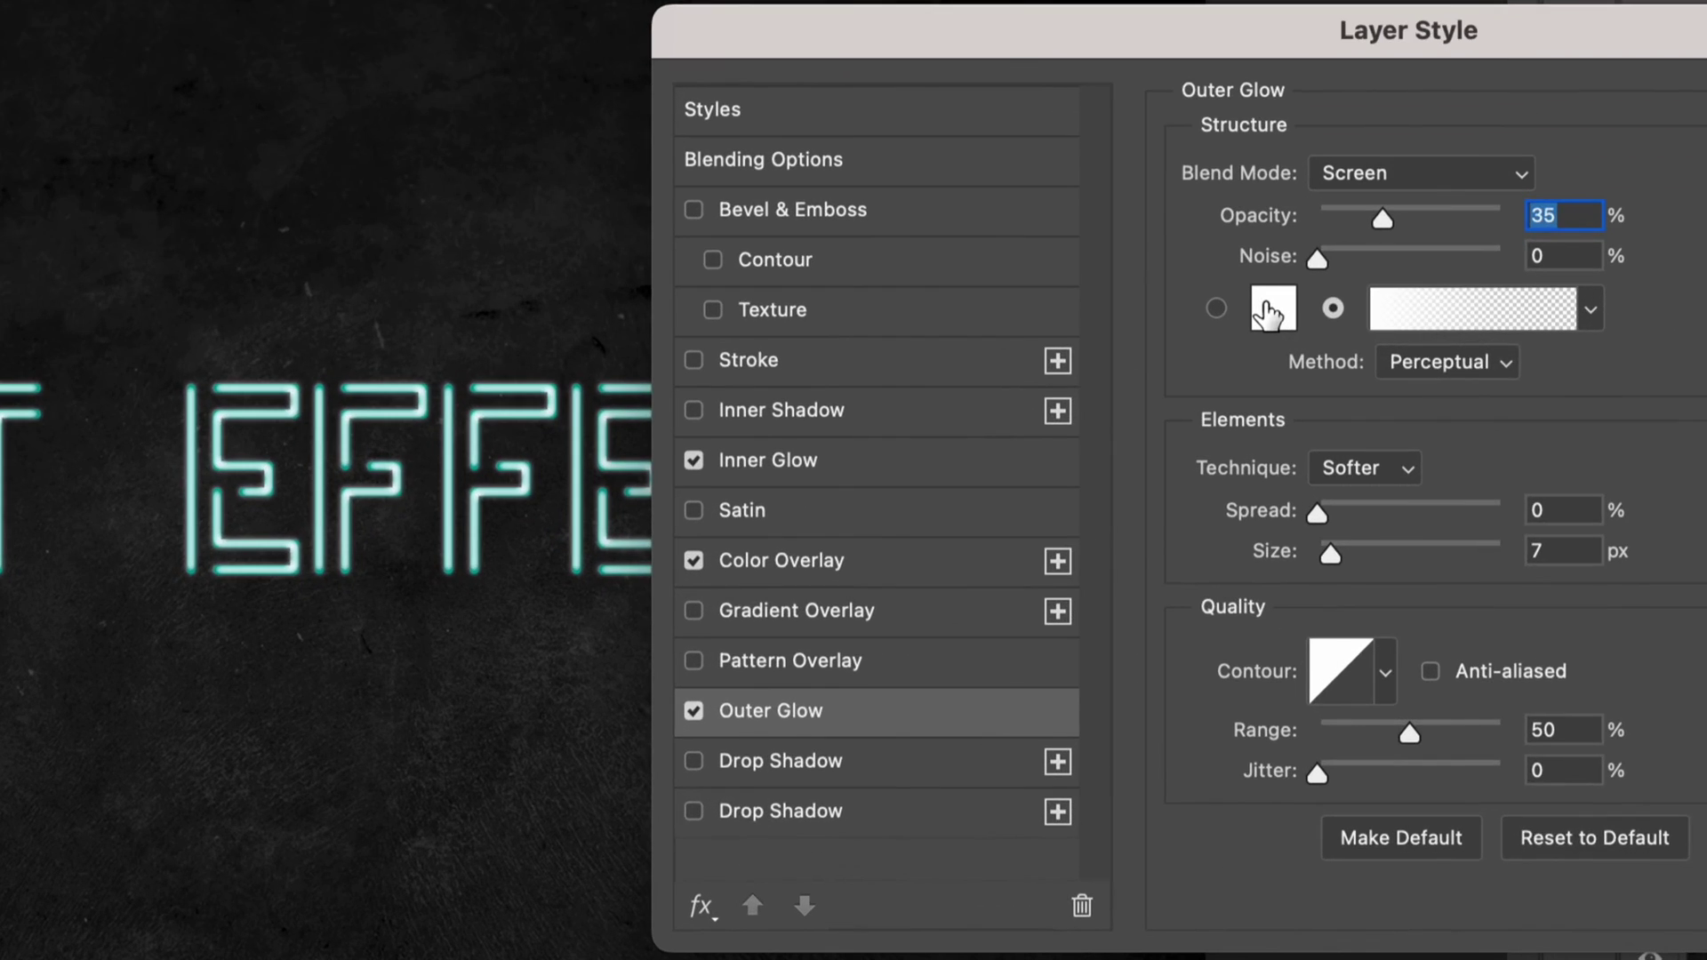
Make the title's outer glow cyan with the Linear Dodge (Add) blend mode.
left_click(1196, 449)
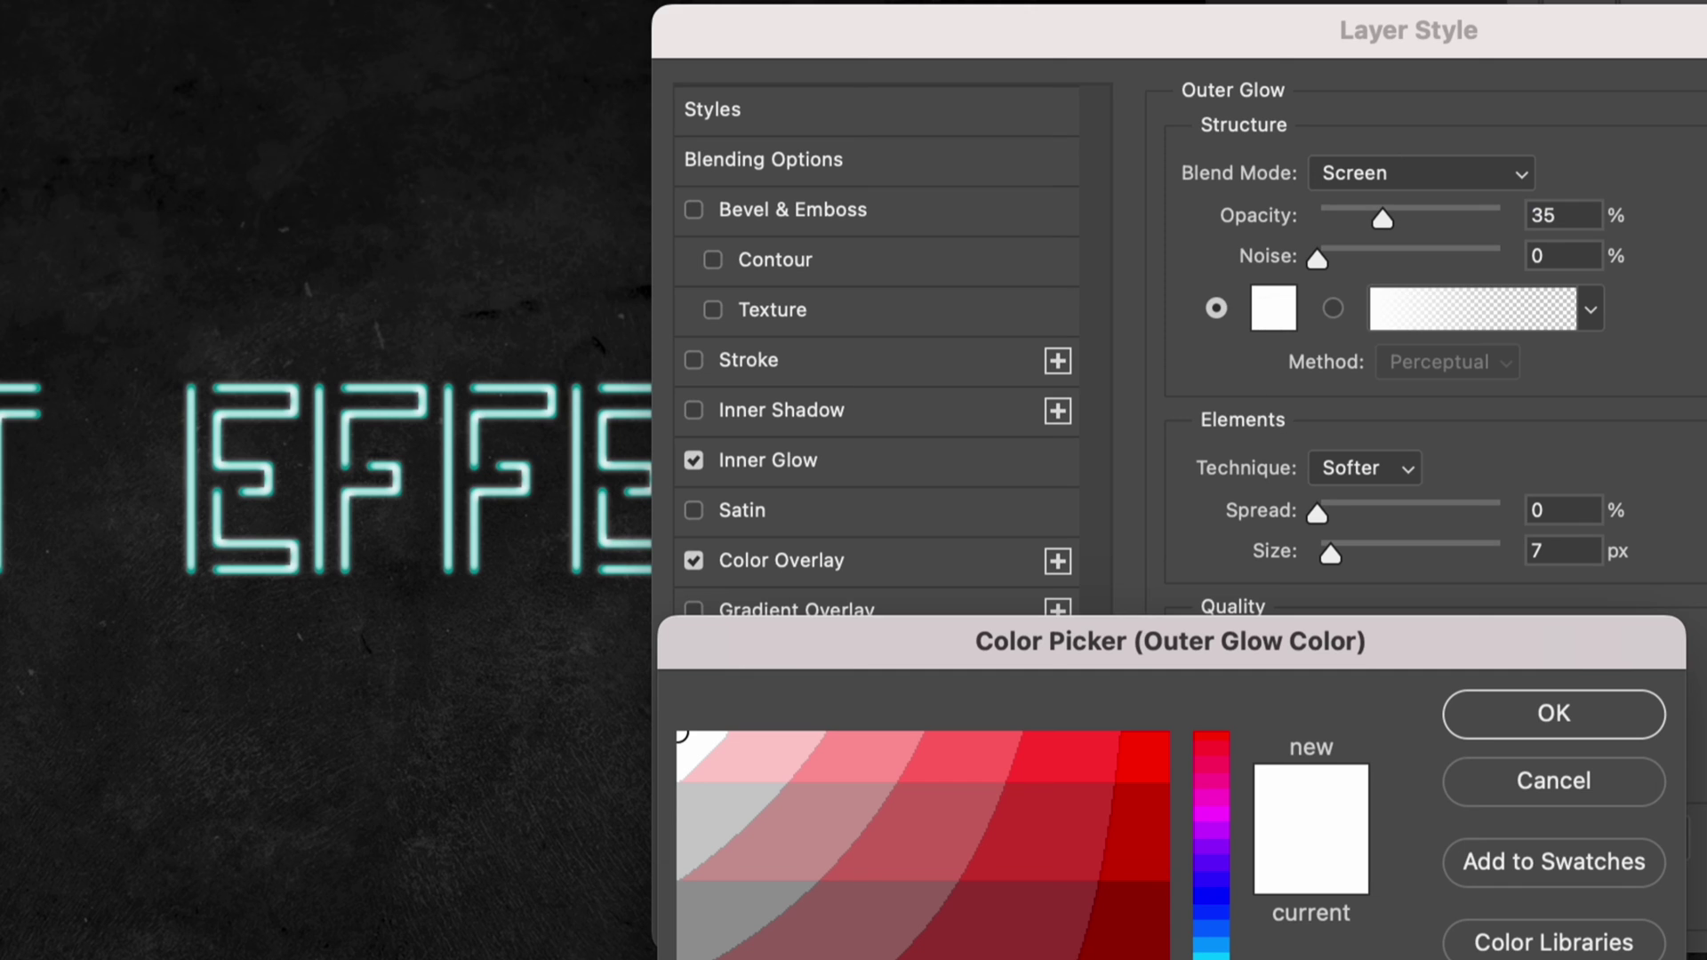
left_click(1161, 831)
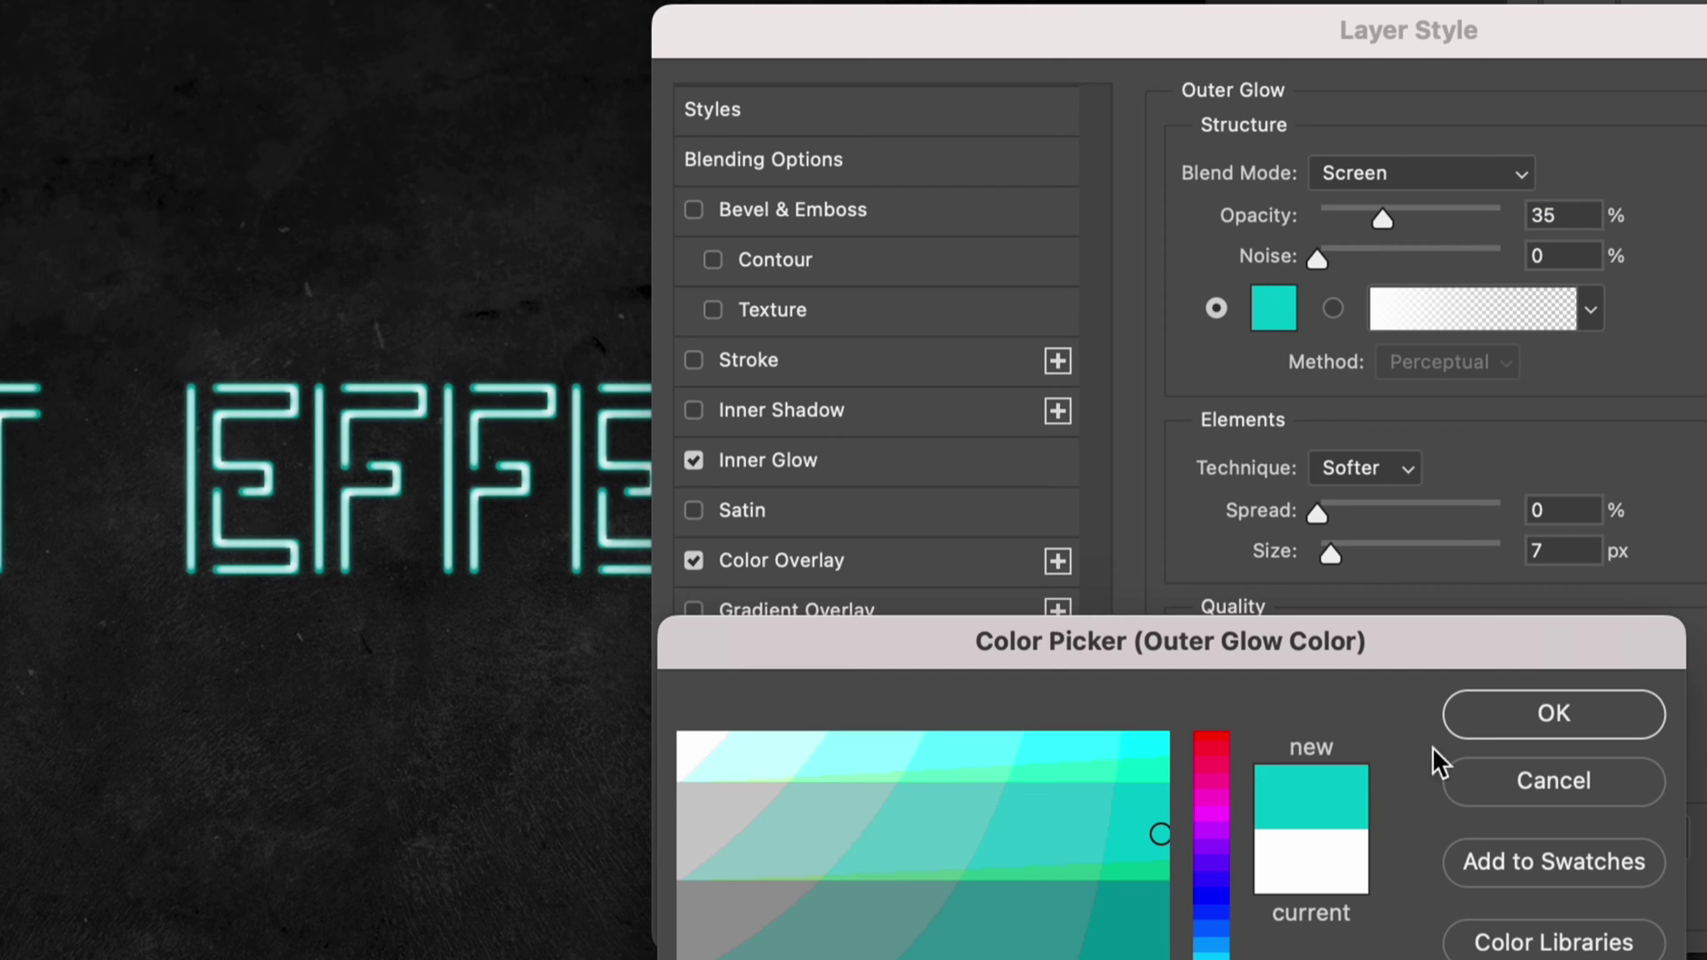
left_click(1554, 715)
left_click(1471, 173)
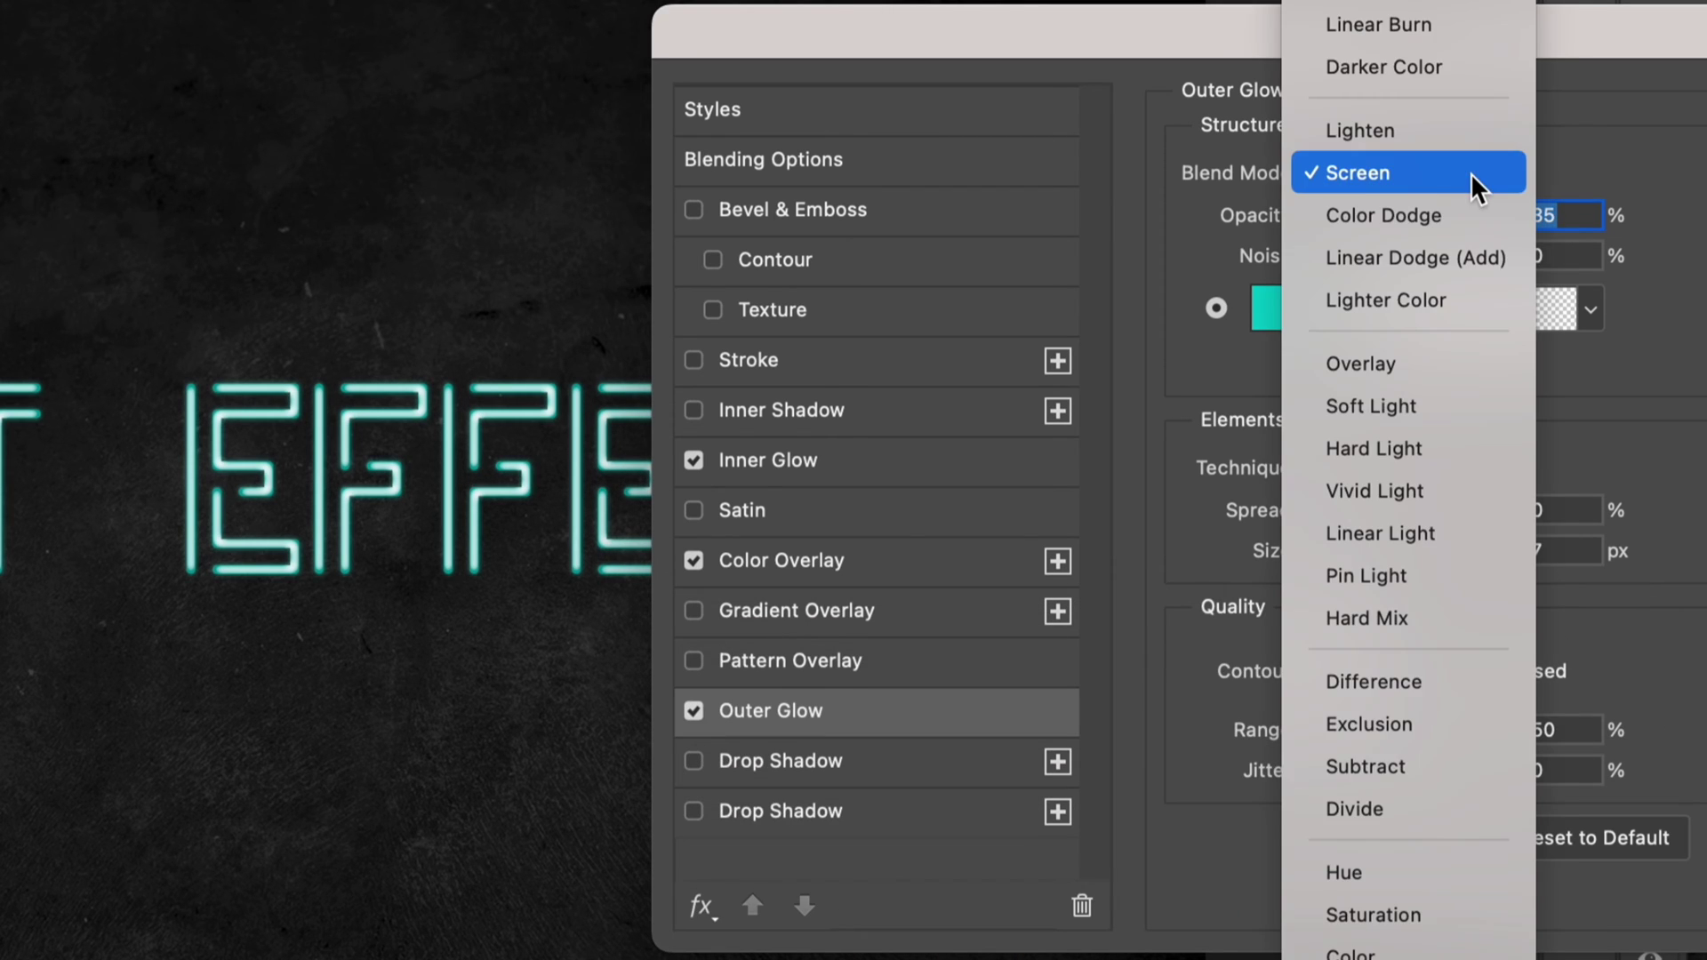
left_click(1442, 245)
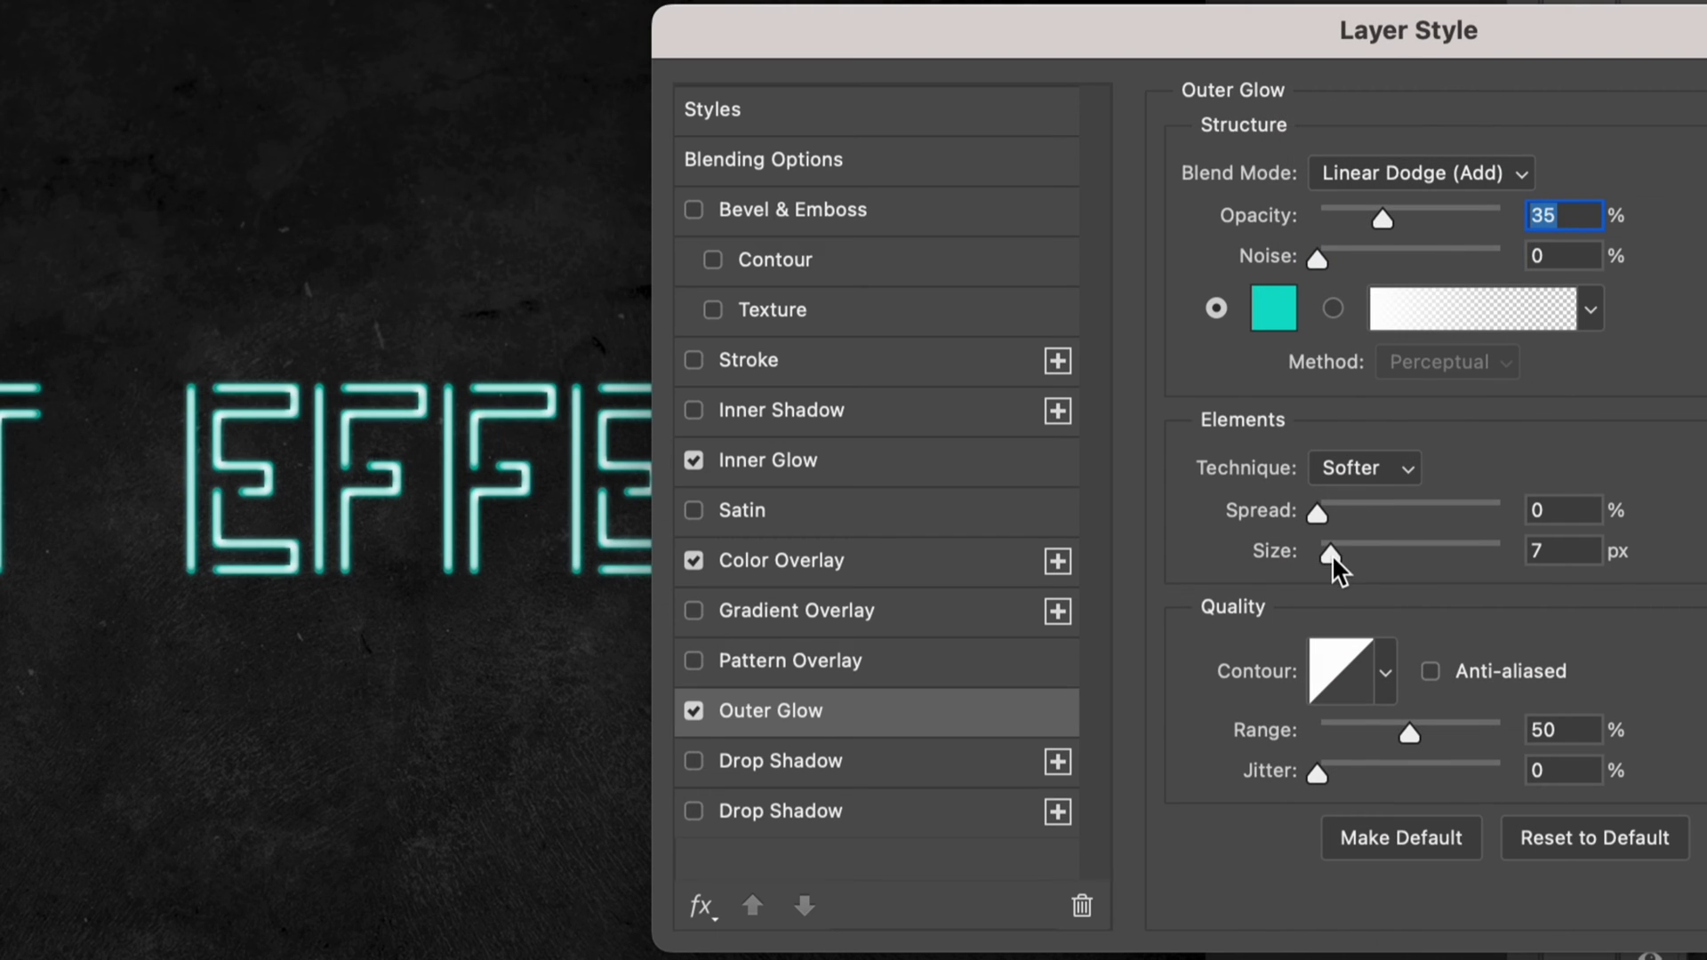
Set the outer glow to 56% opacity and 16 px size, then apply the layer style.
left_click_drag(1332, 553, 1345, 553)
mouse_move(1382, 221)
left_mouse_down()
mouse_move(1440, 222)
mouse_move(1408, 222)
left_mouse_up()
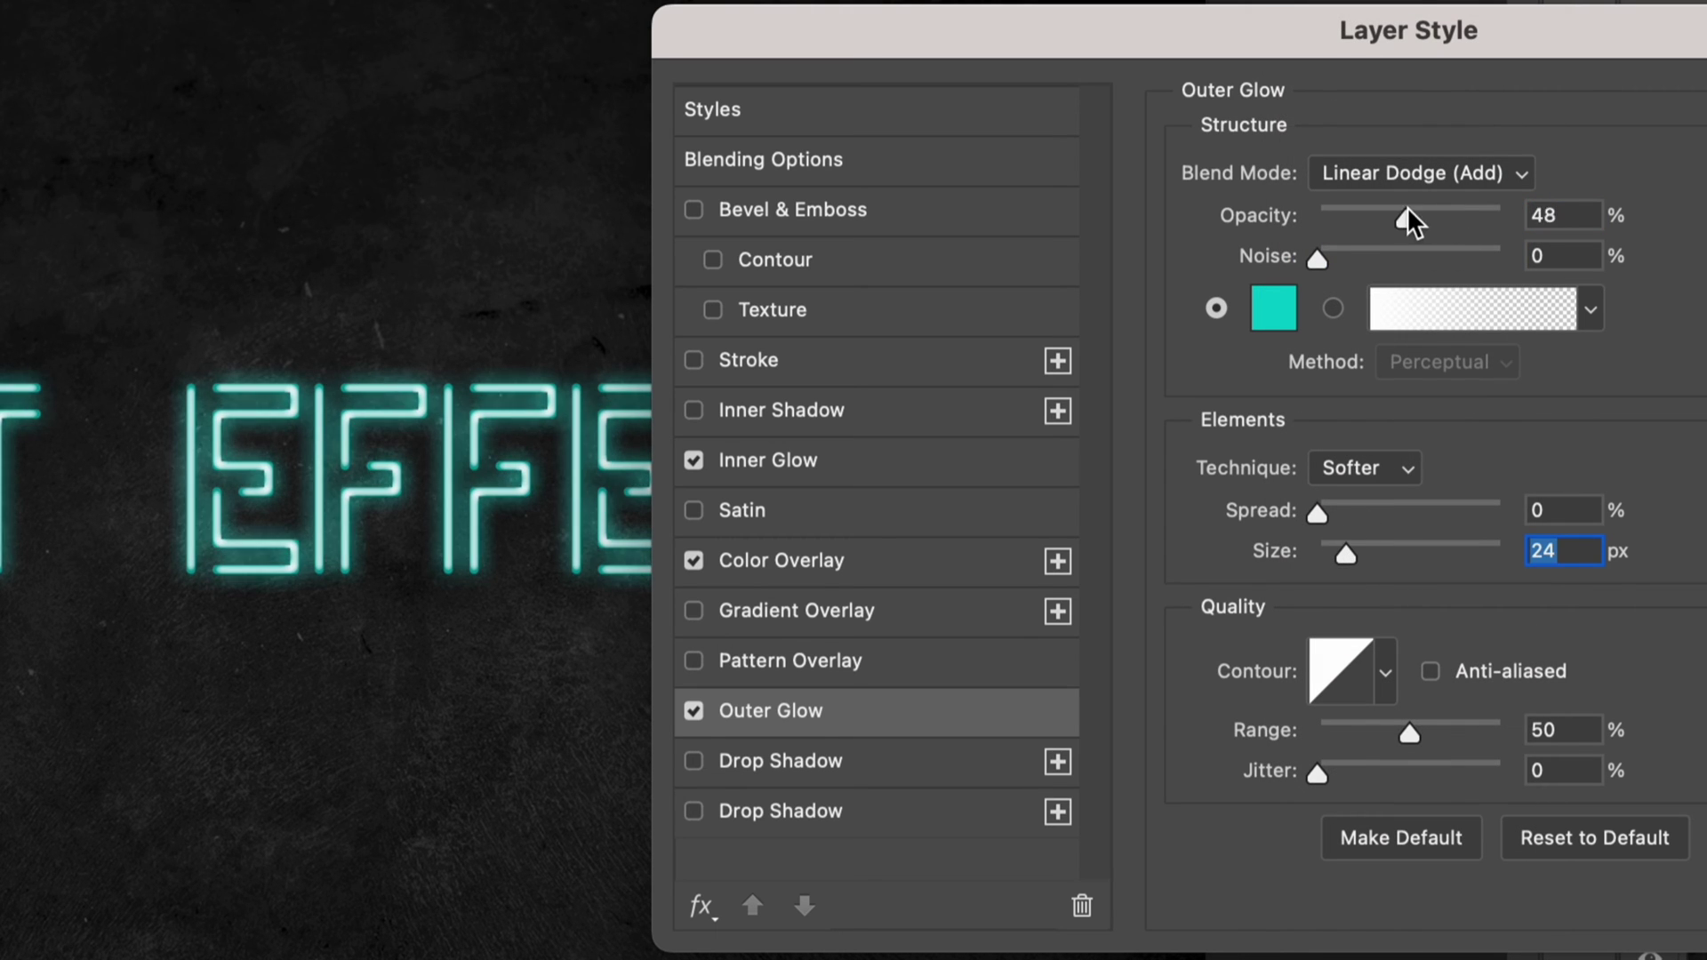
left_click_drag(1351, 552, 1228, 571)
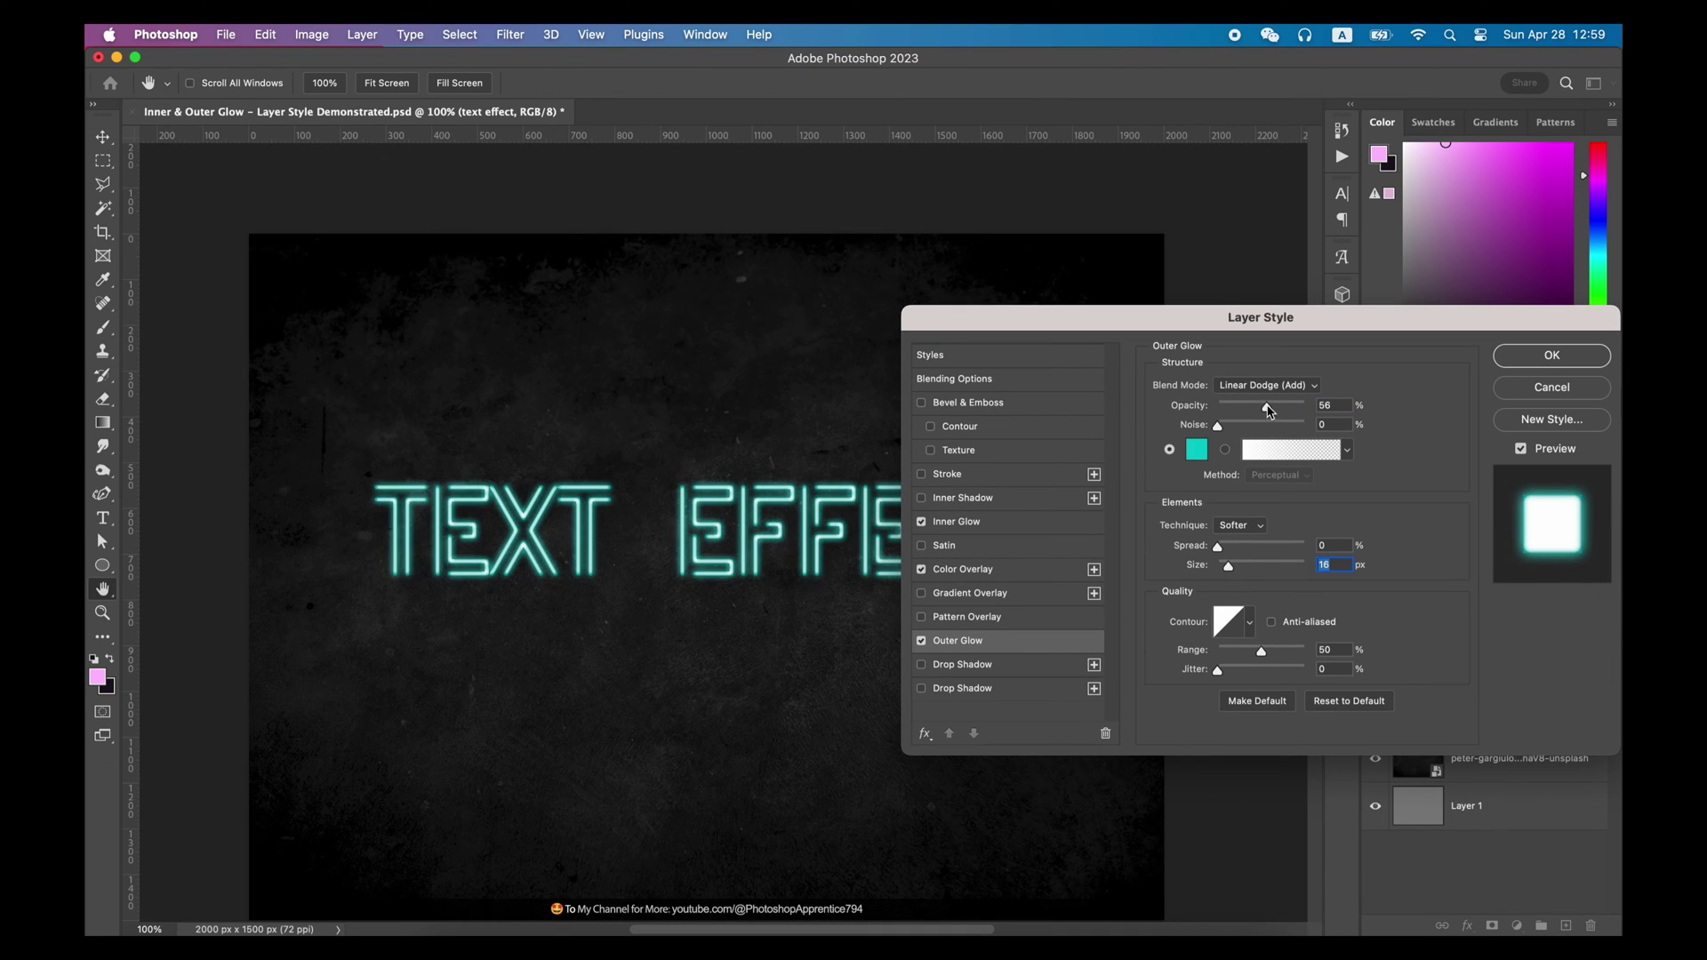
left_click_drag(1267, 410, 1281, 409)
key("Return")
key("v")
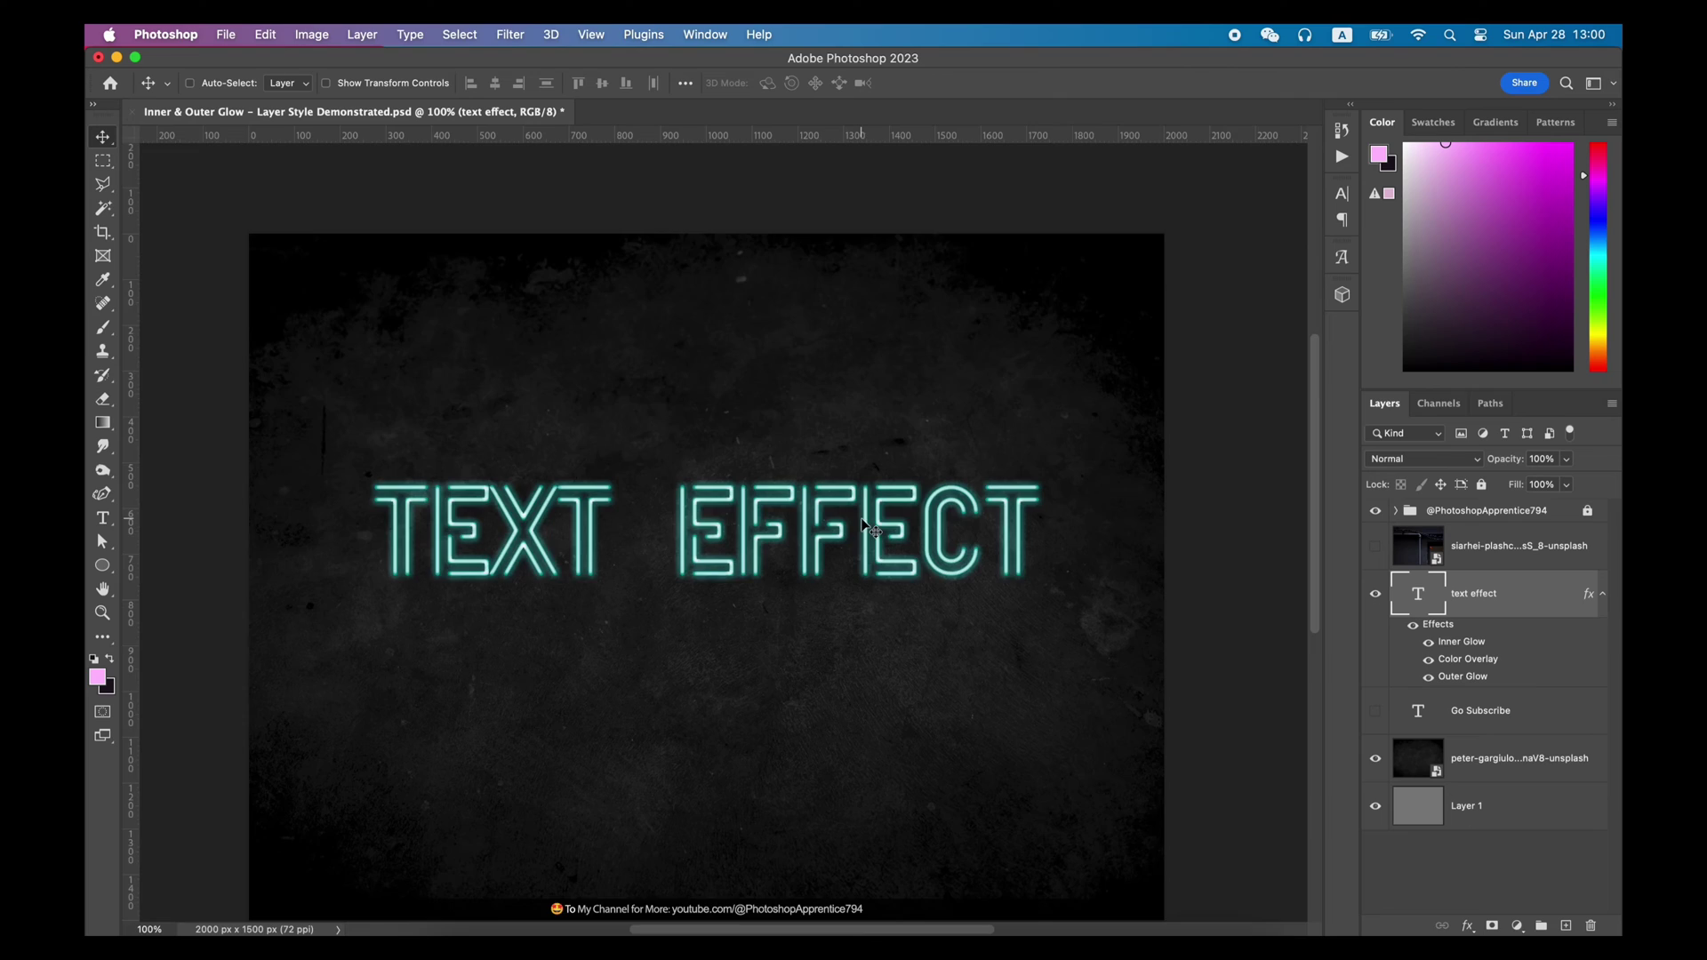
key("super+equal")
key("super+equal")
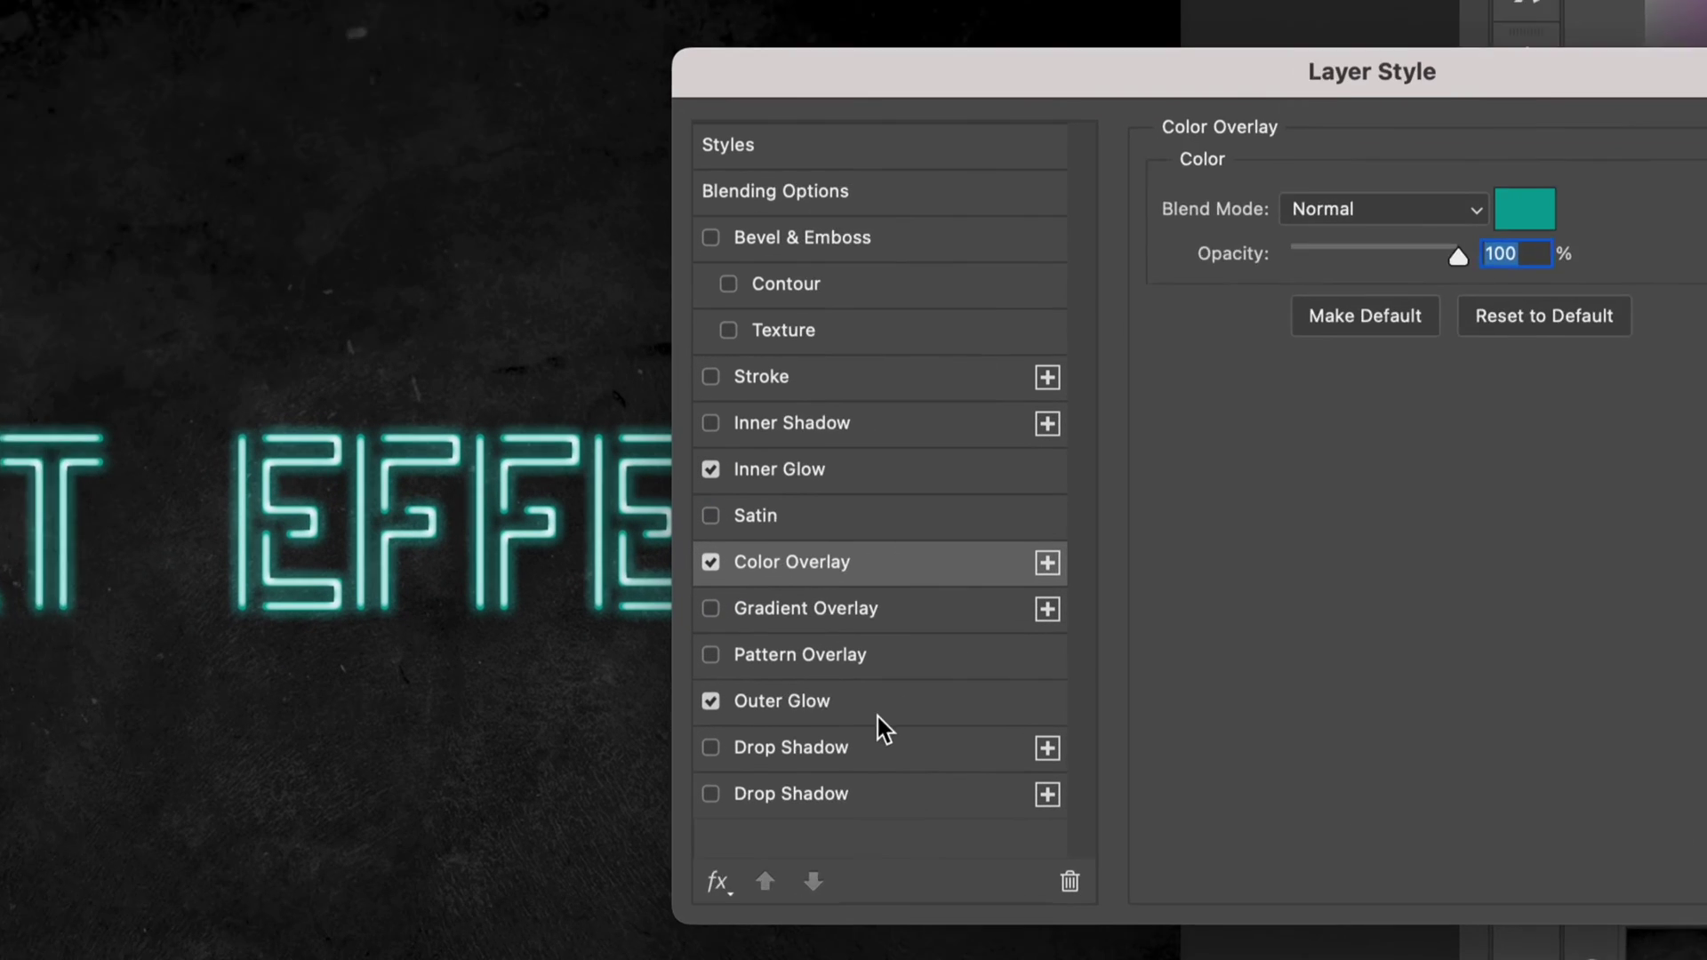
Enable a Drop Shadow on the title and colour it cyan.
left_click(920, 703)
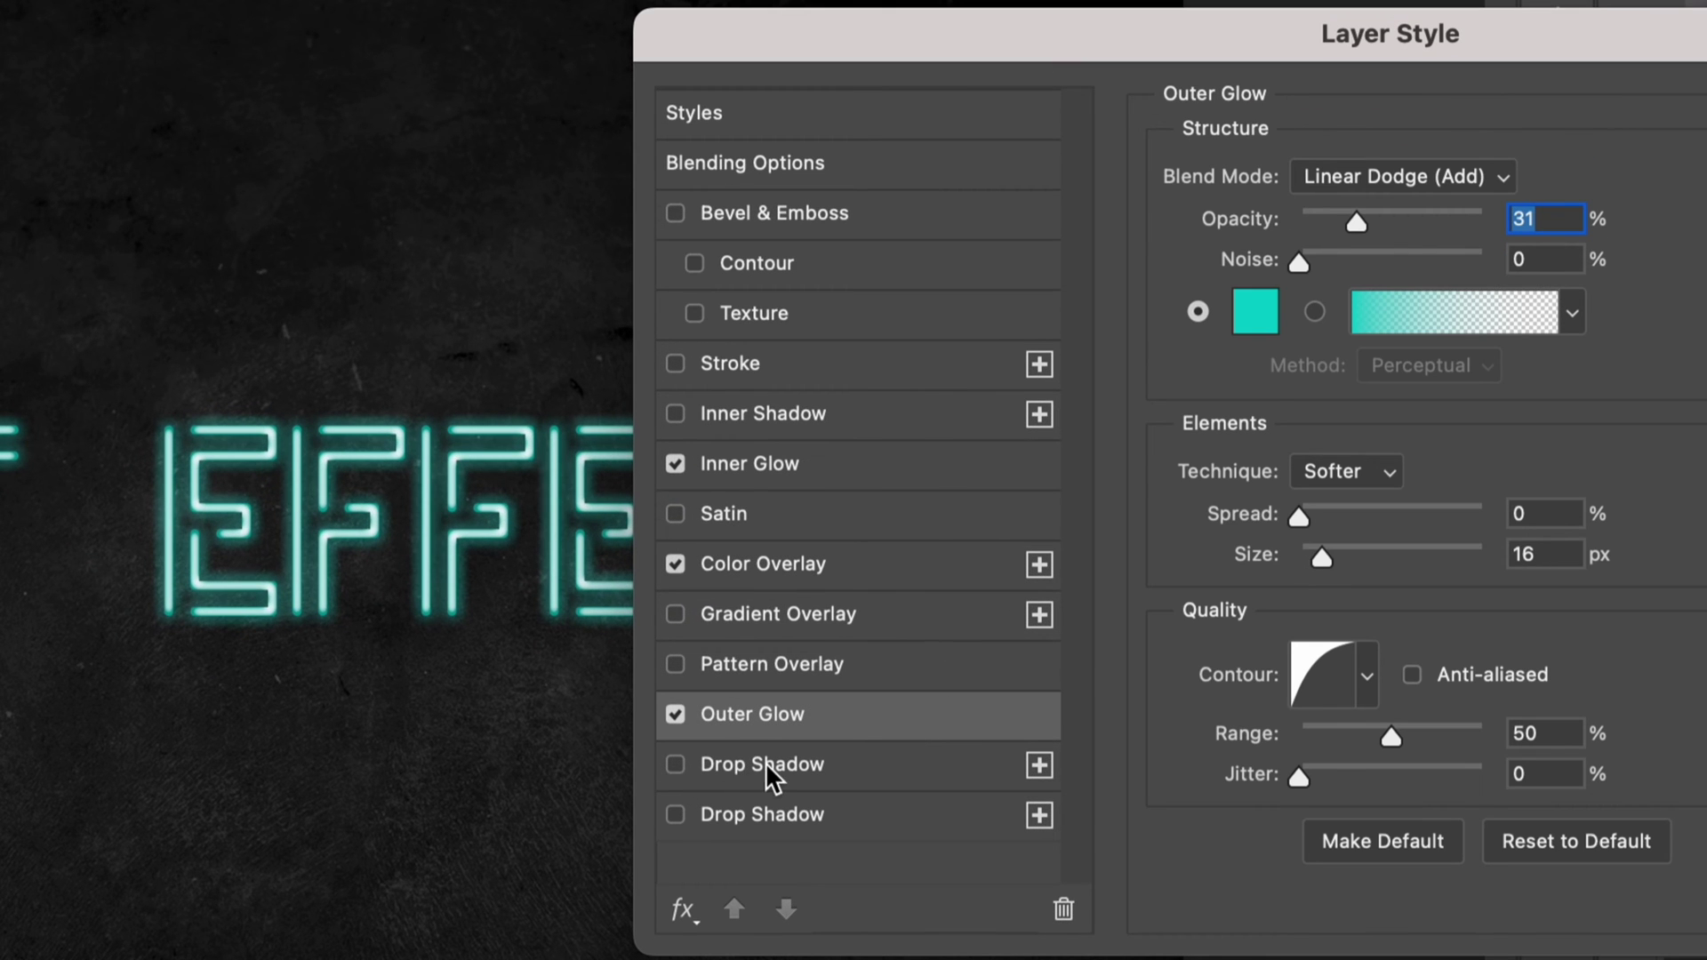
left_click(677, 764)
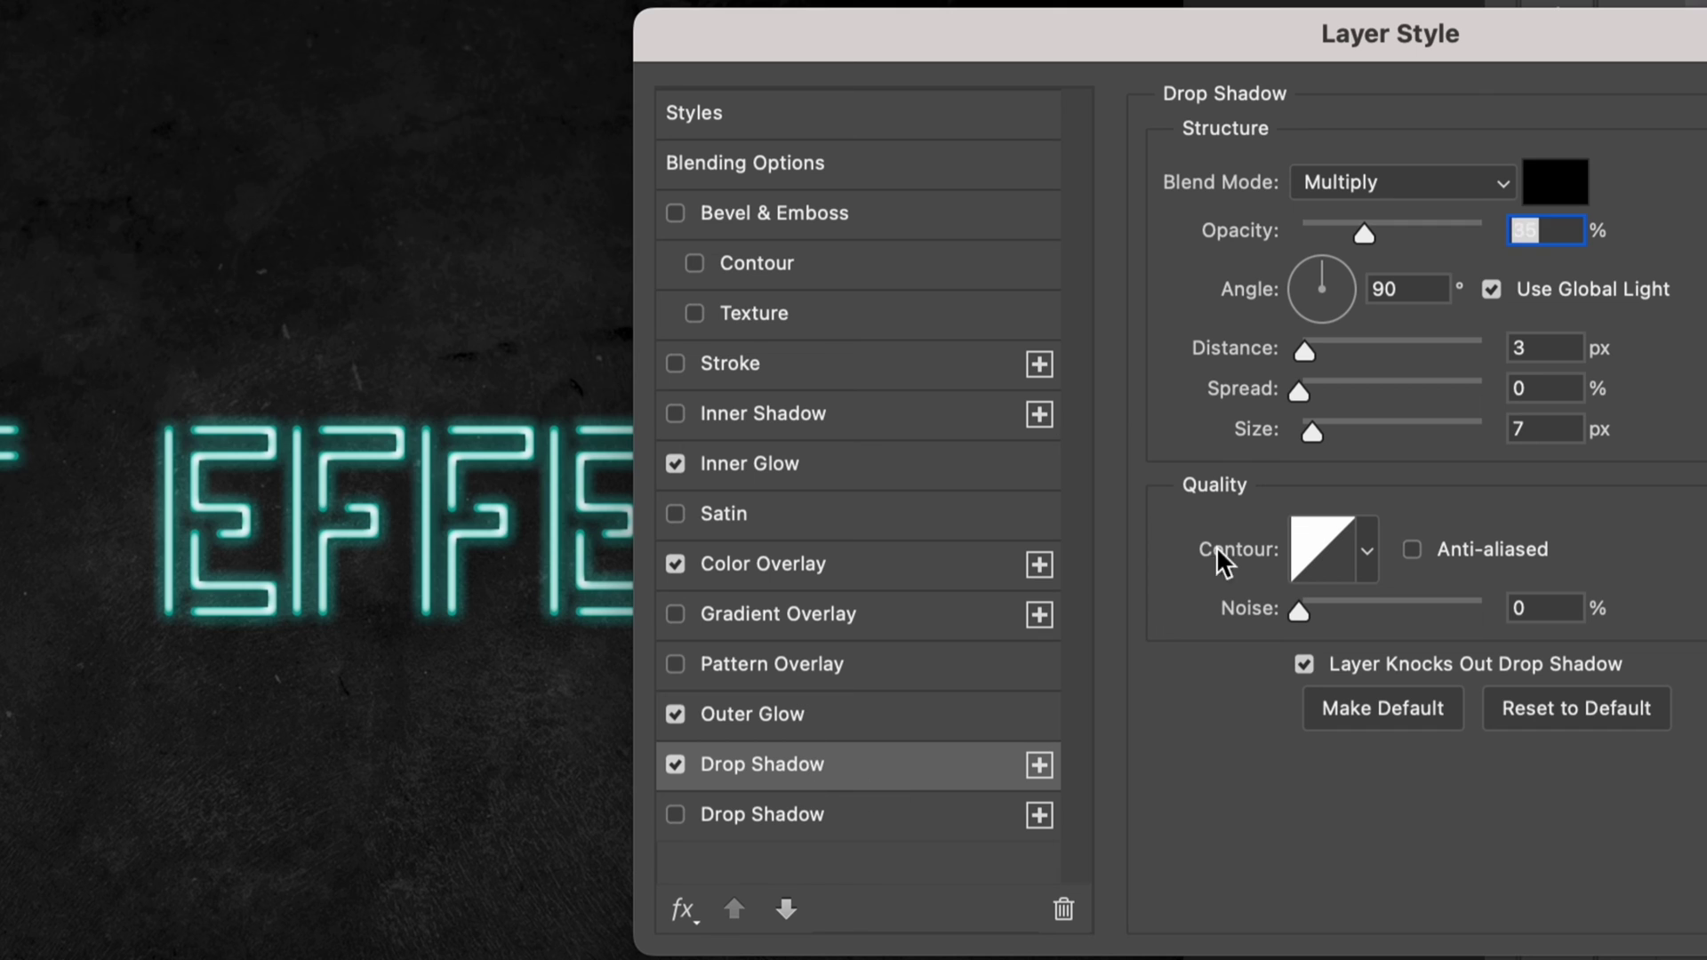
left_click(1555, 183)
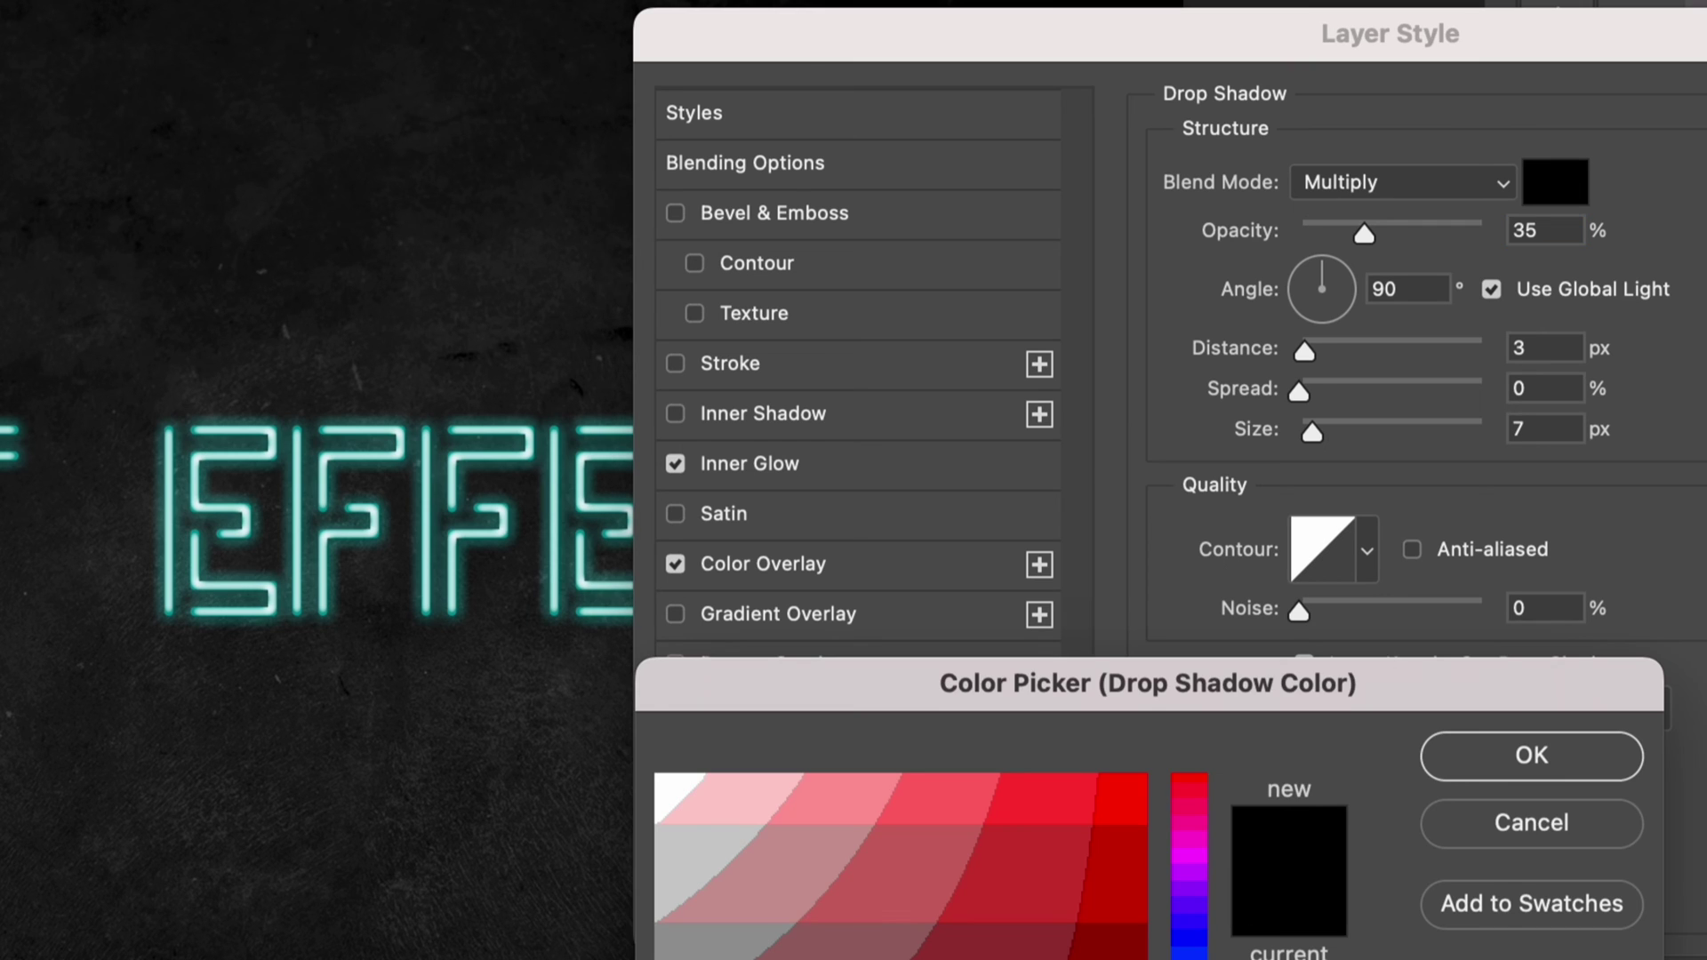
left_click(1187, 950)
left_click(1133, 859)
left_click(1532, 756)
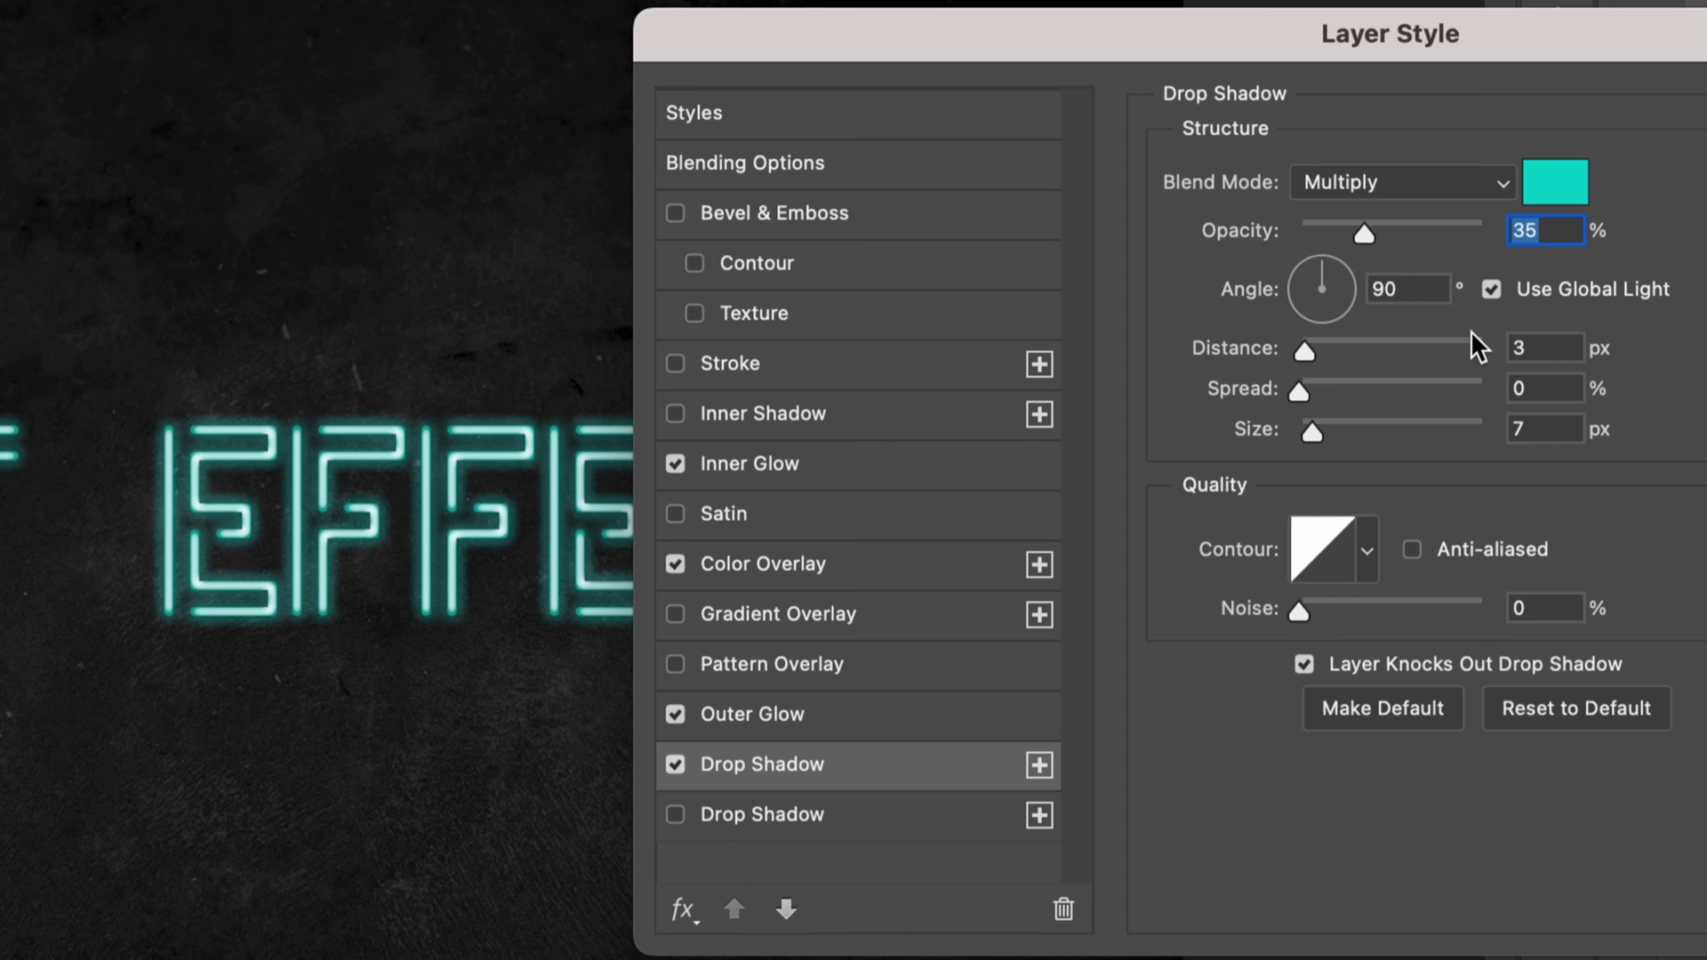
Give the drop shadow Linear Dodge (Add) blending, full opacity, larger size and some spread.
left_click(1416, 186)
left_click(1377, 494)
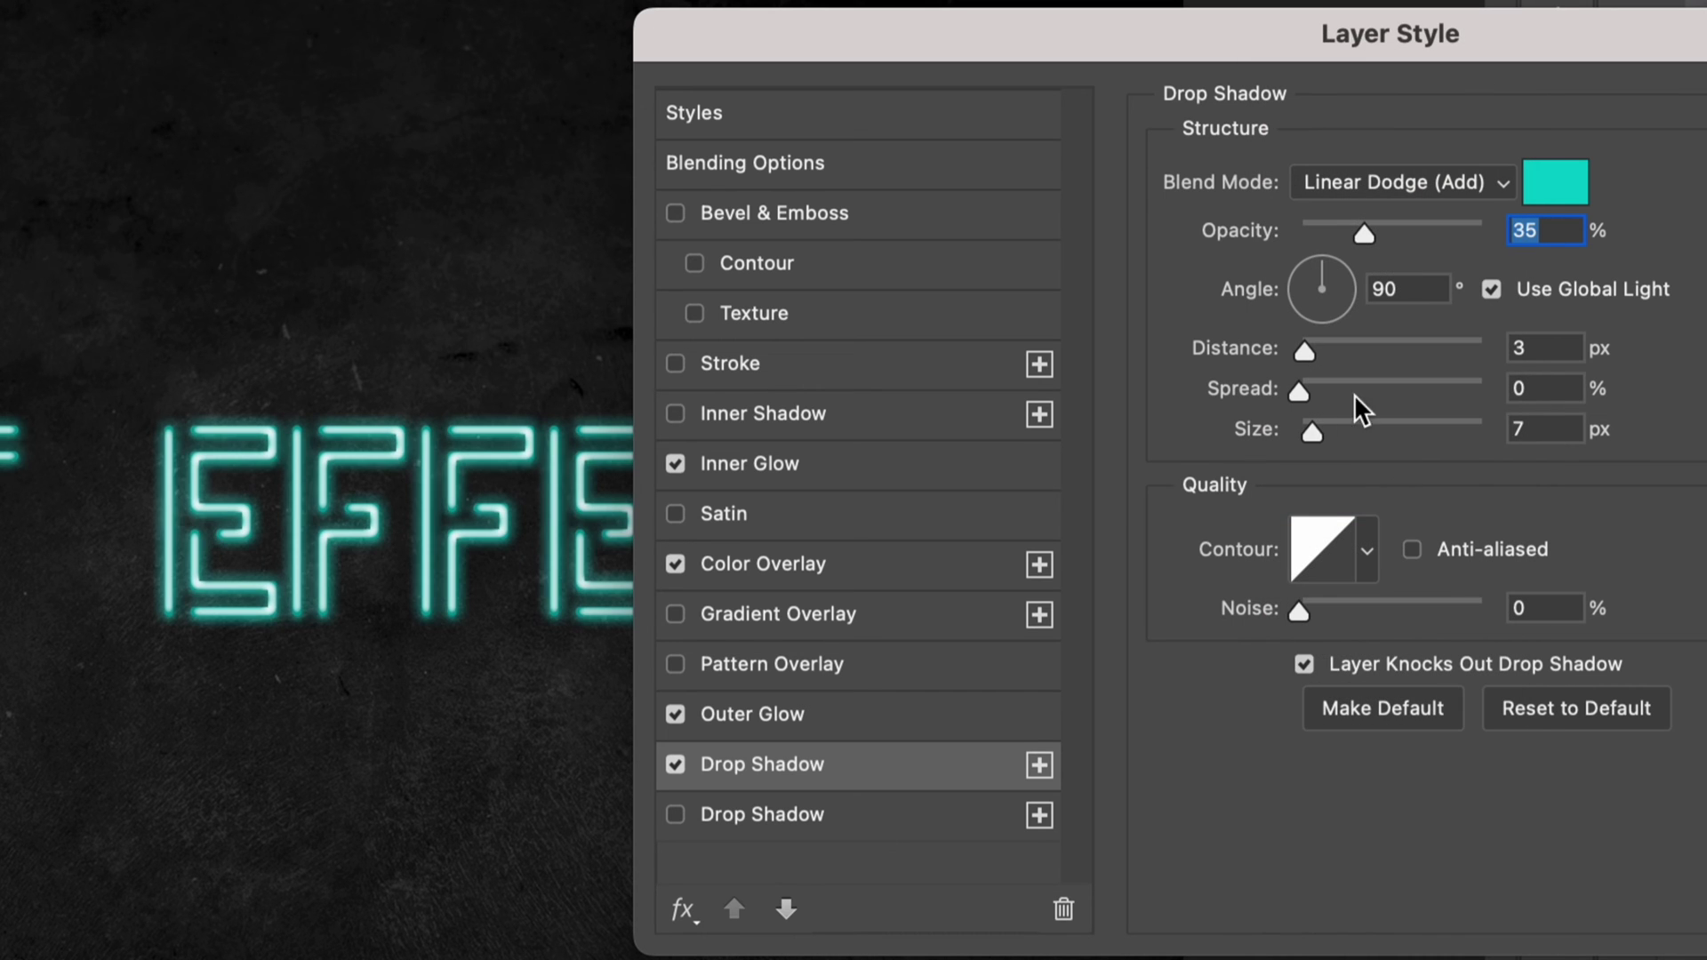
left_click_drag(1312, 432, 1347, 435)
left_click_drag(1363, 232, 1480, 233)
left_click_drag(1348, 432, 1398, 434)
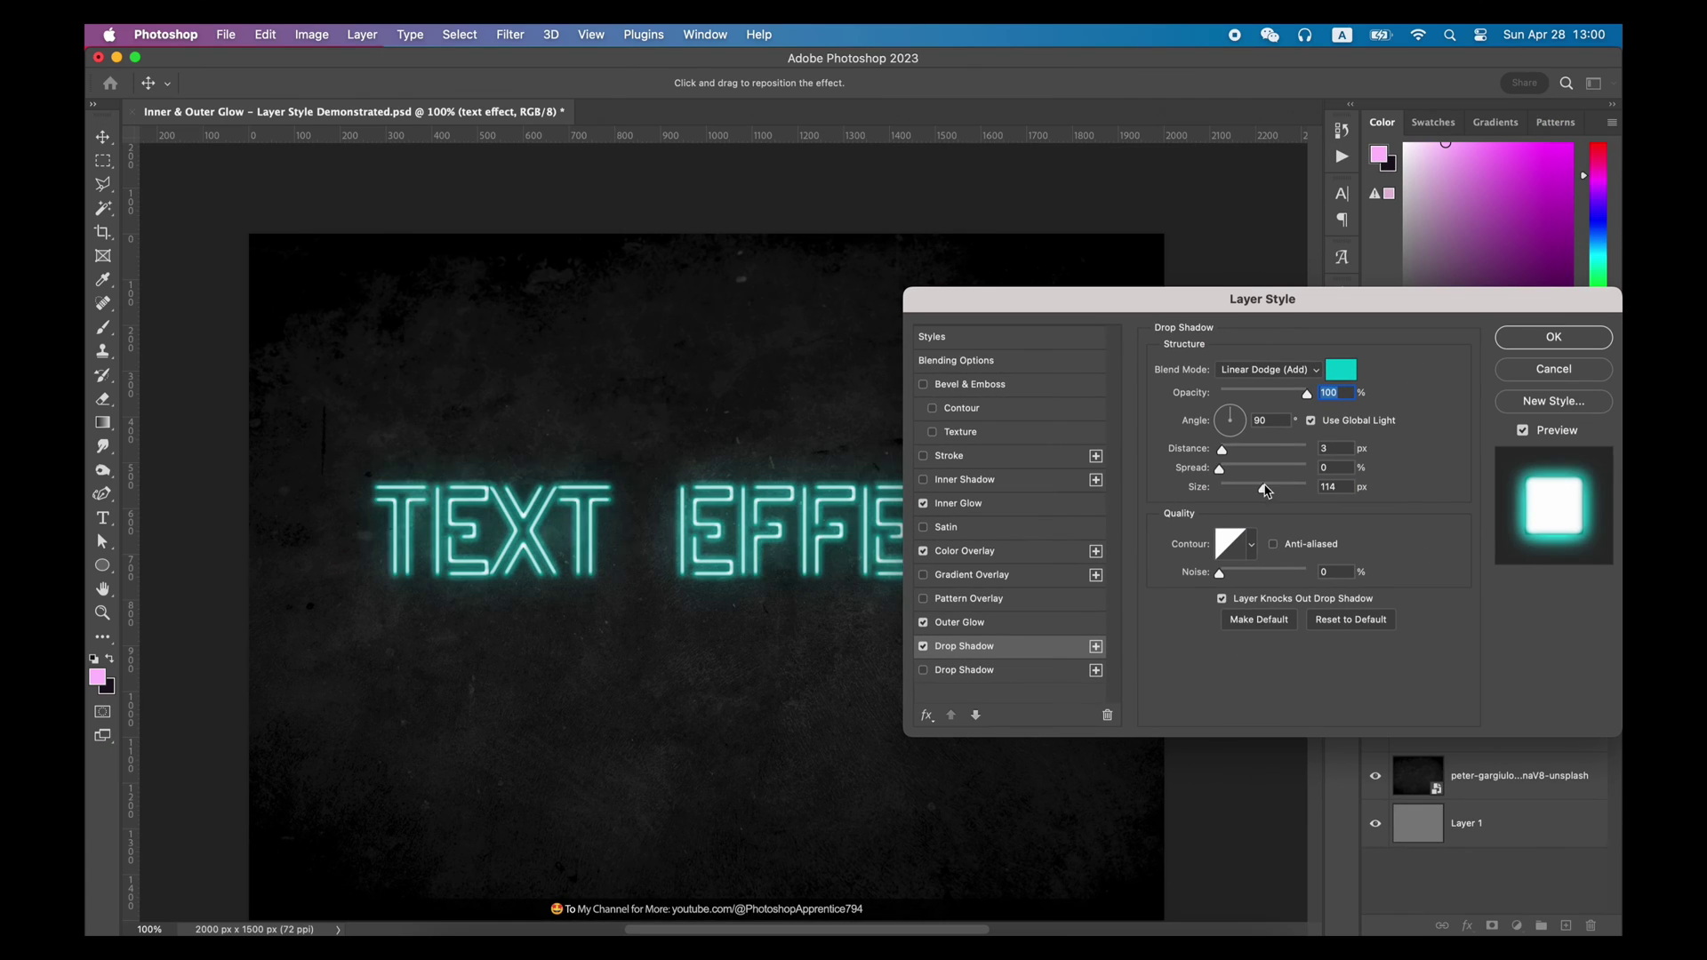
left_click_drag(1220, 468, 1246, 489)
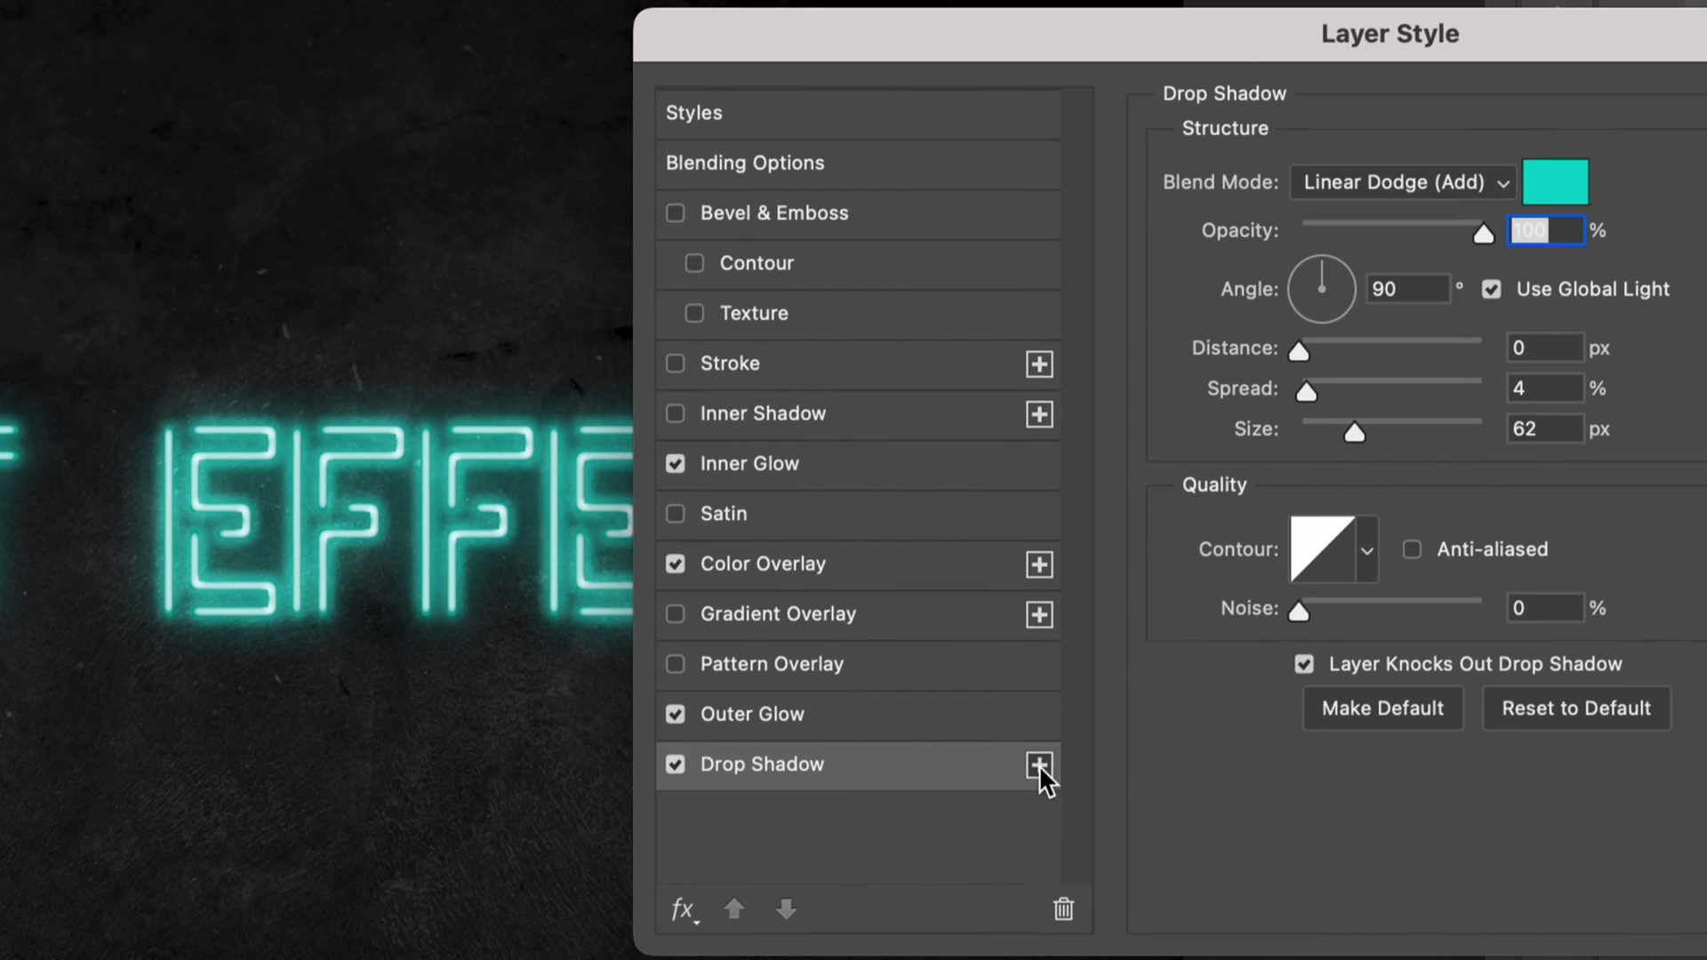
Add a second, larger cyan drop shadow at 25% opacity.
left_click(1039, 766)
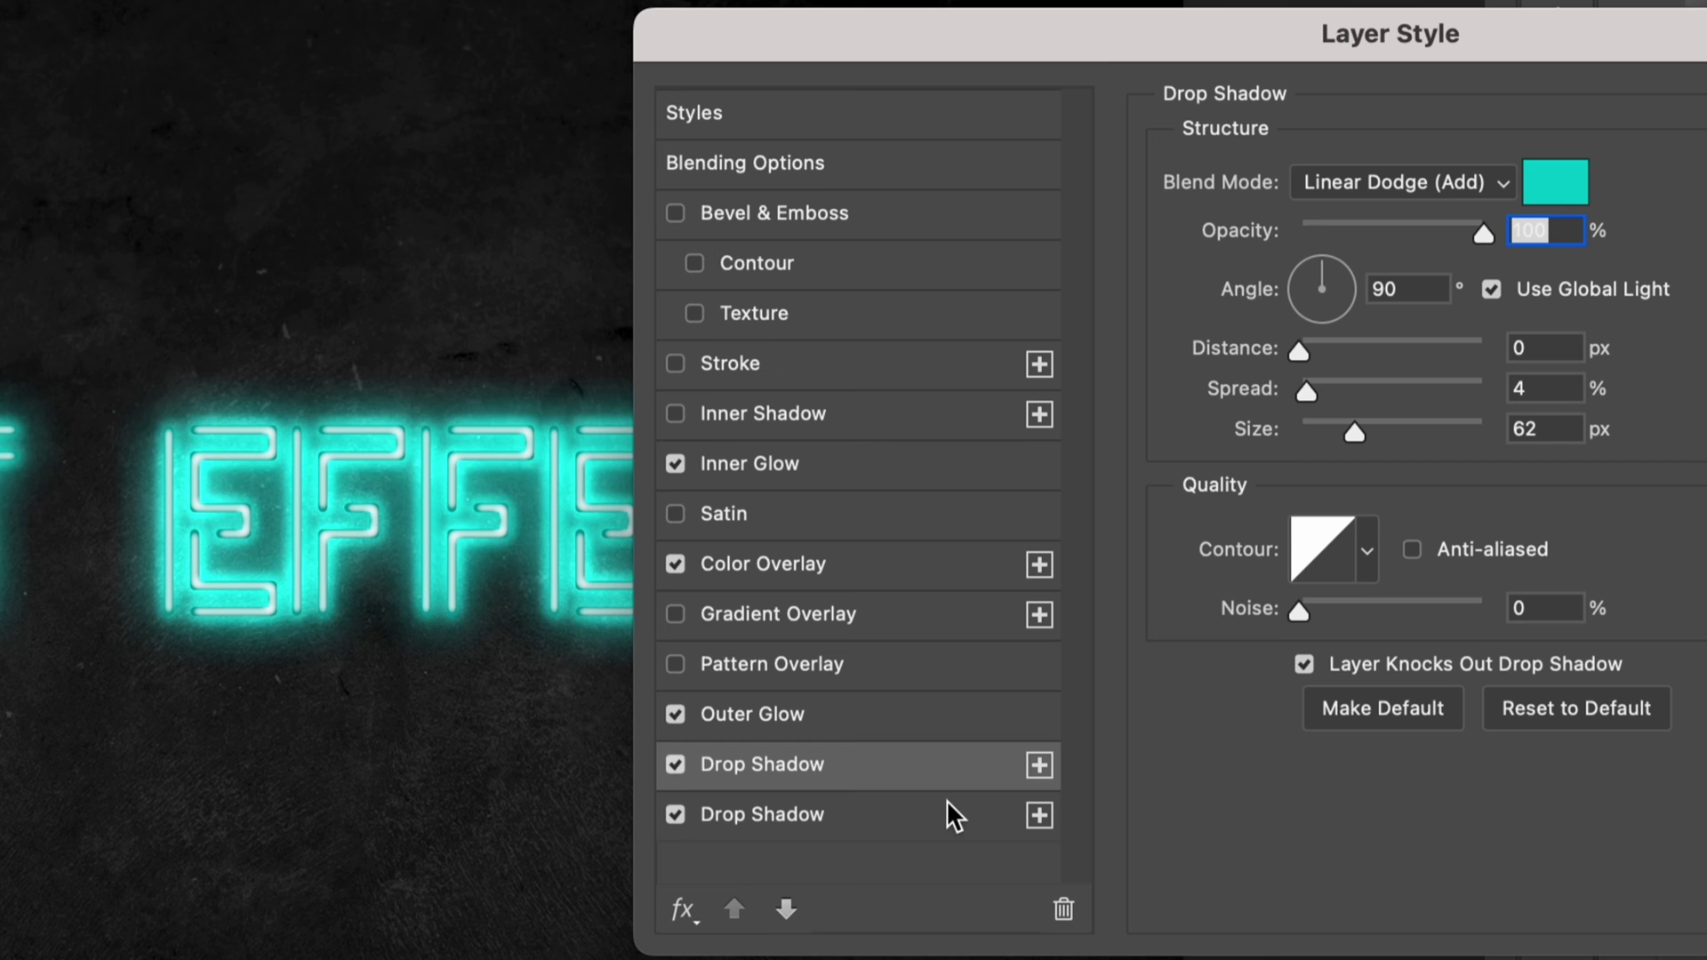
left_click(940, 816)
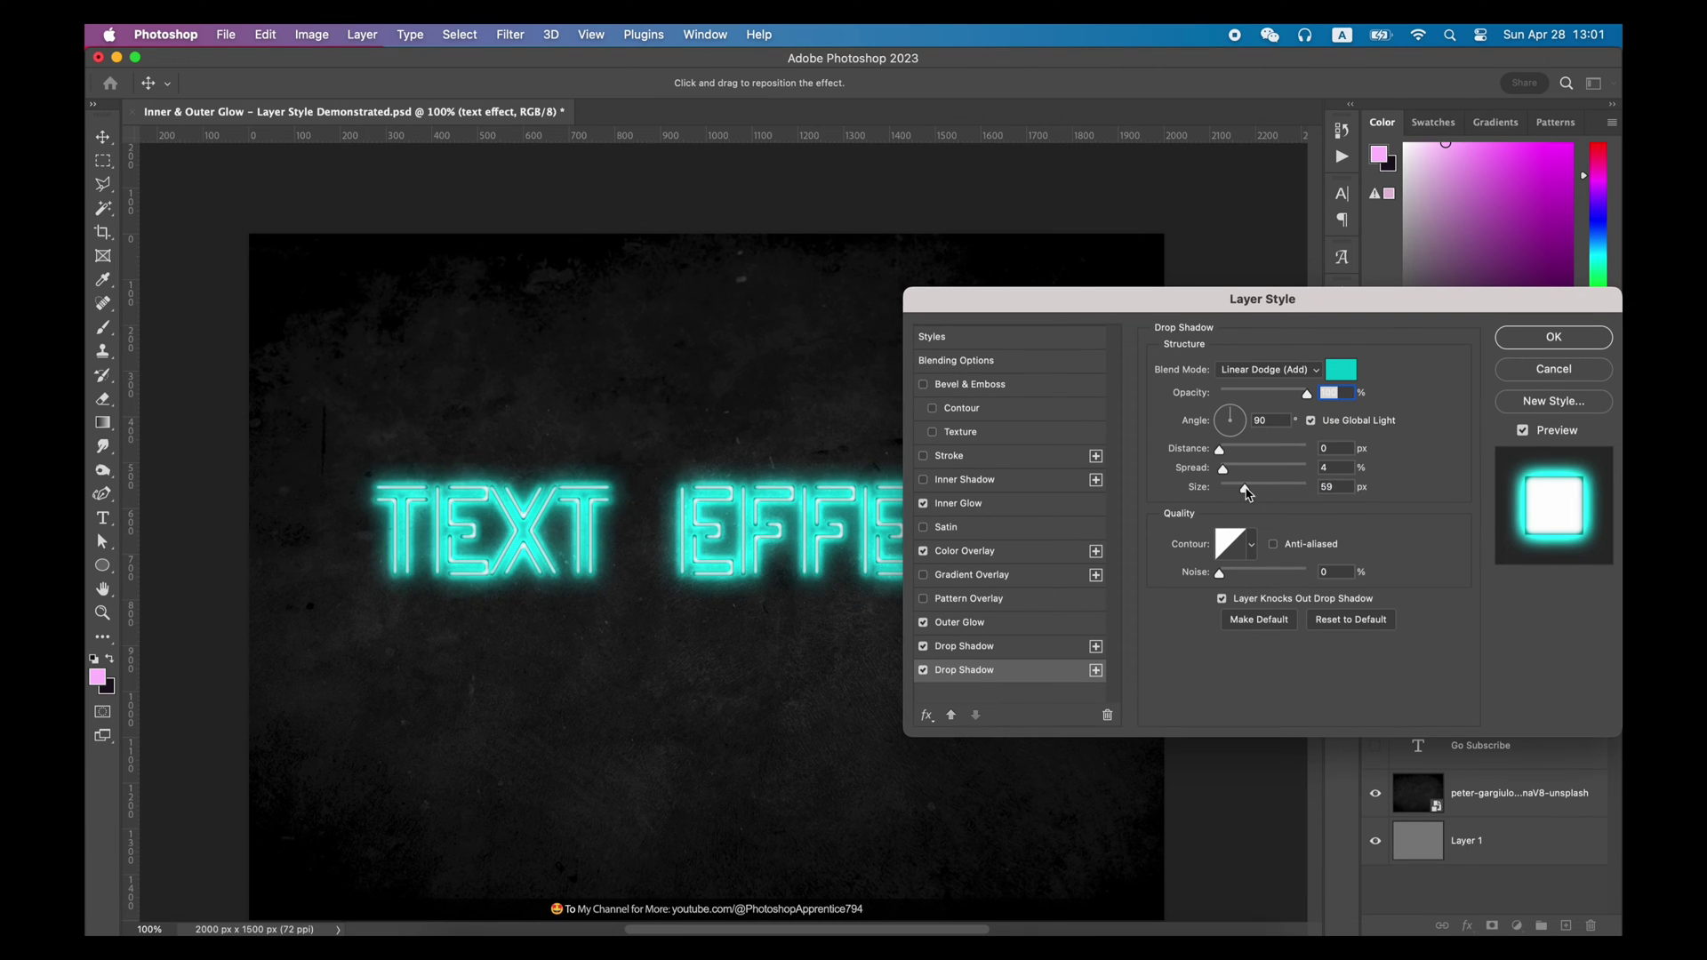
left_click_drag(1245, 490, 1260, 489)
left_click_drag(1306, 393, 1237, 395)
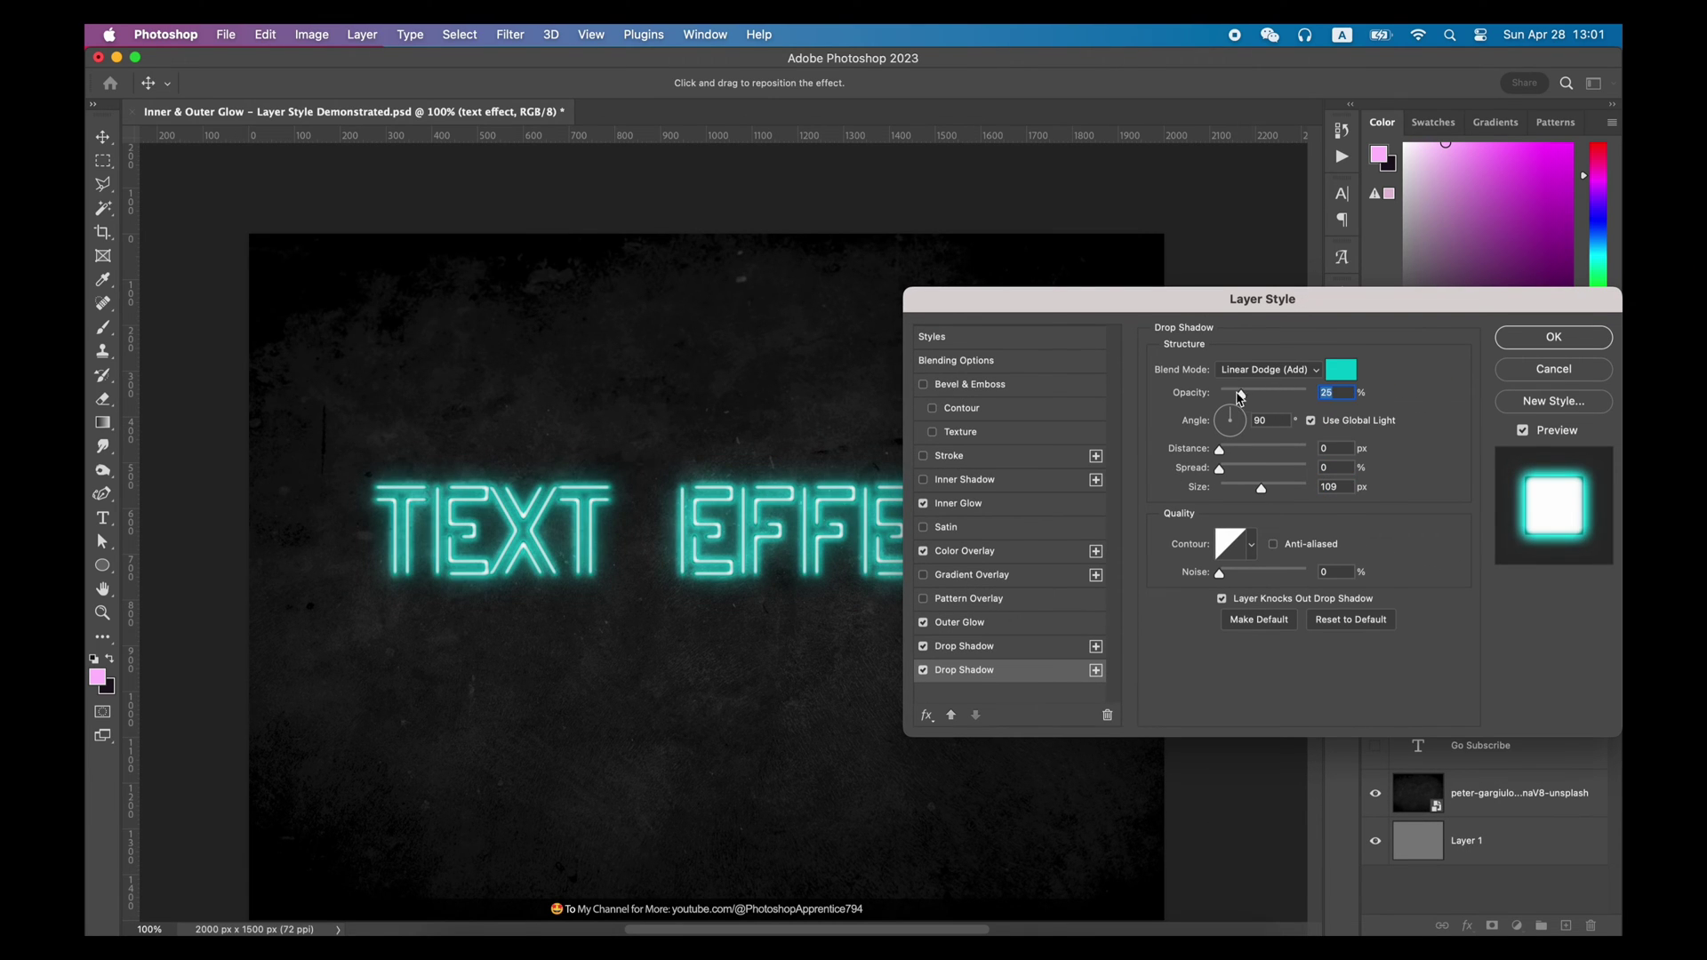
double_click(924, 672)
Apply the title's glow layer style and reset the canvas zoom.
left_click(1554, 342)
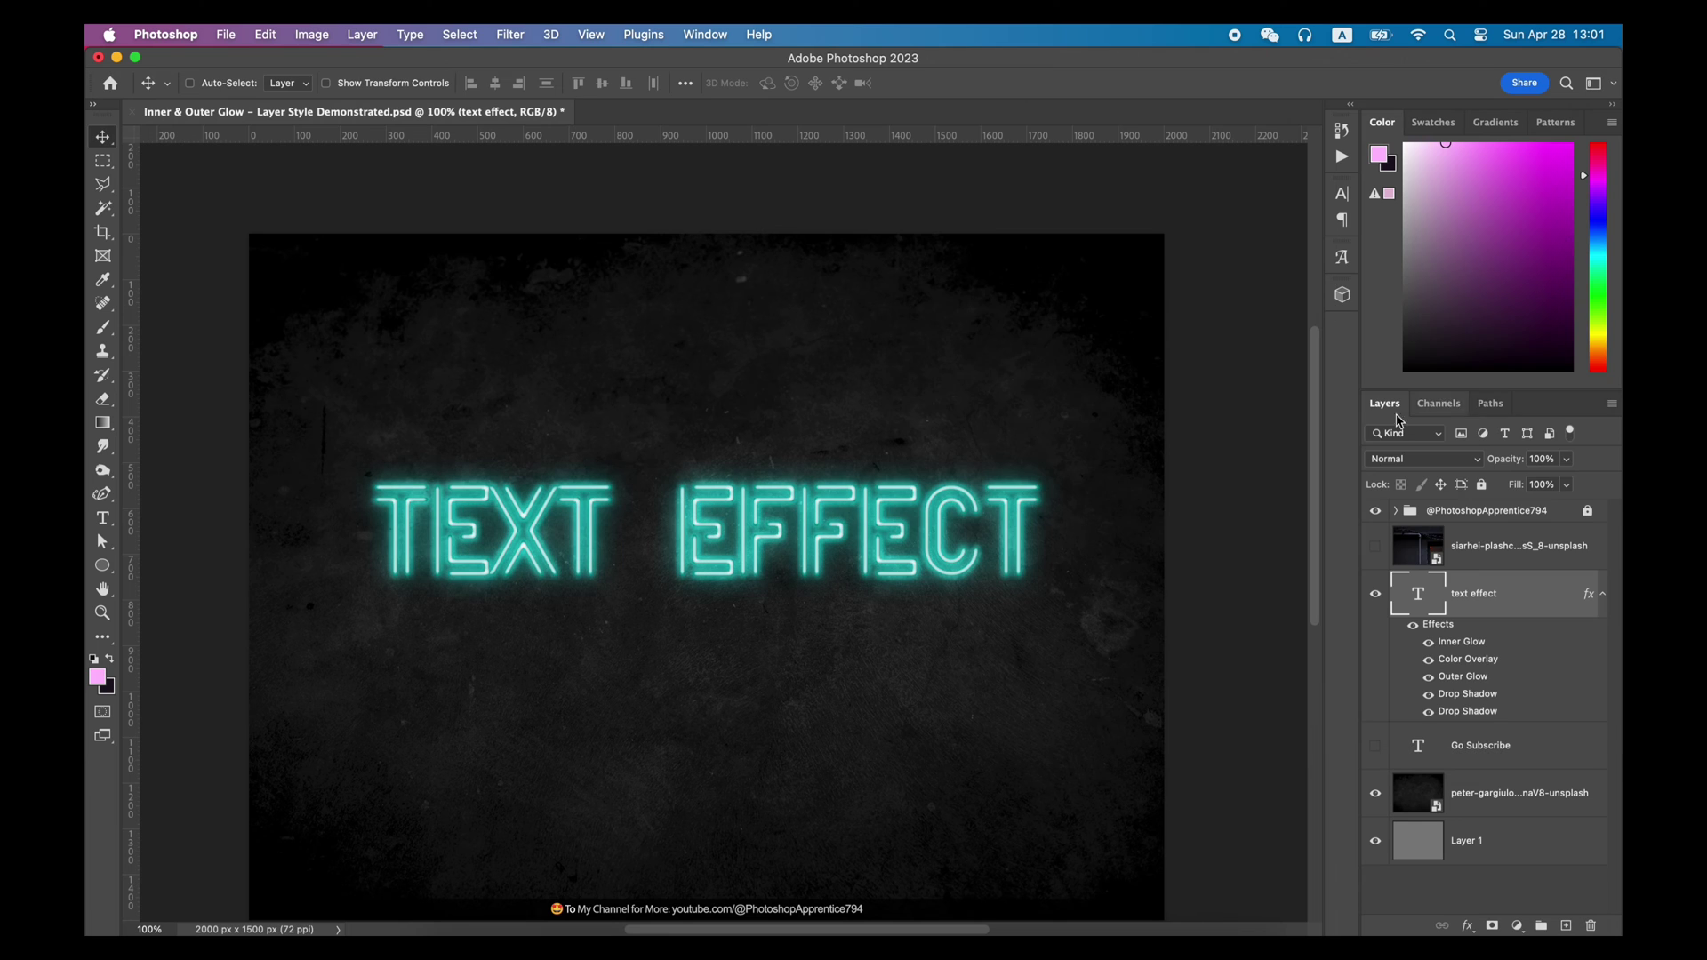
key("z")
left_click(846, 583, "alt")
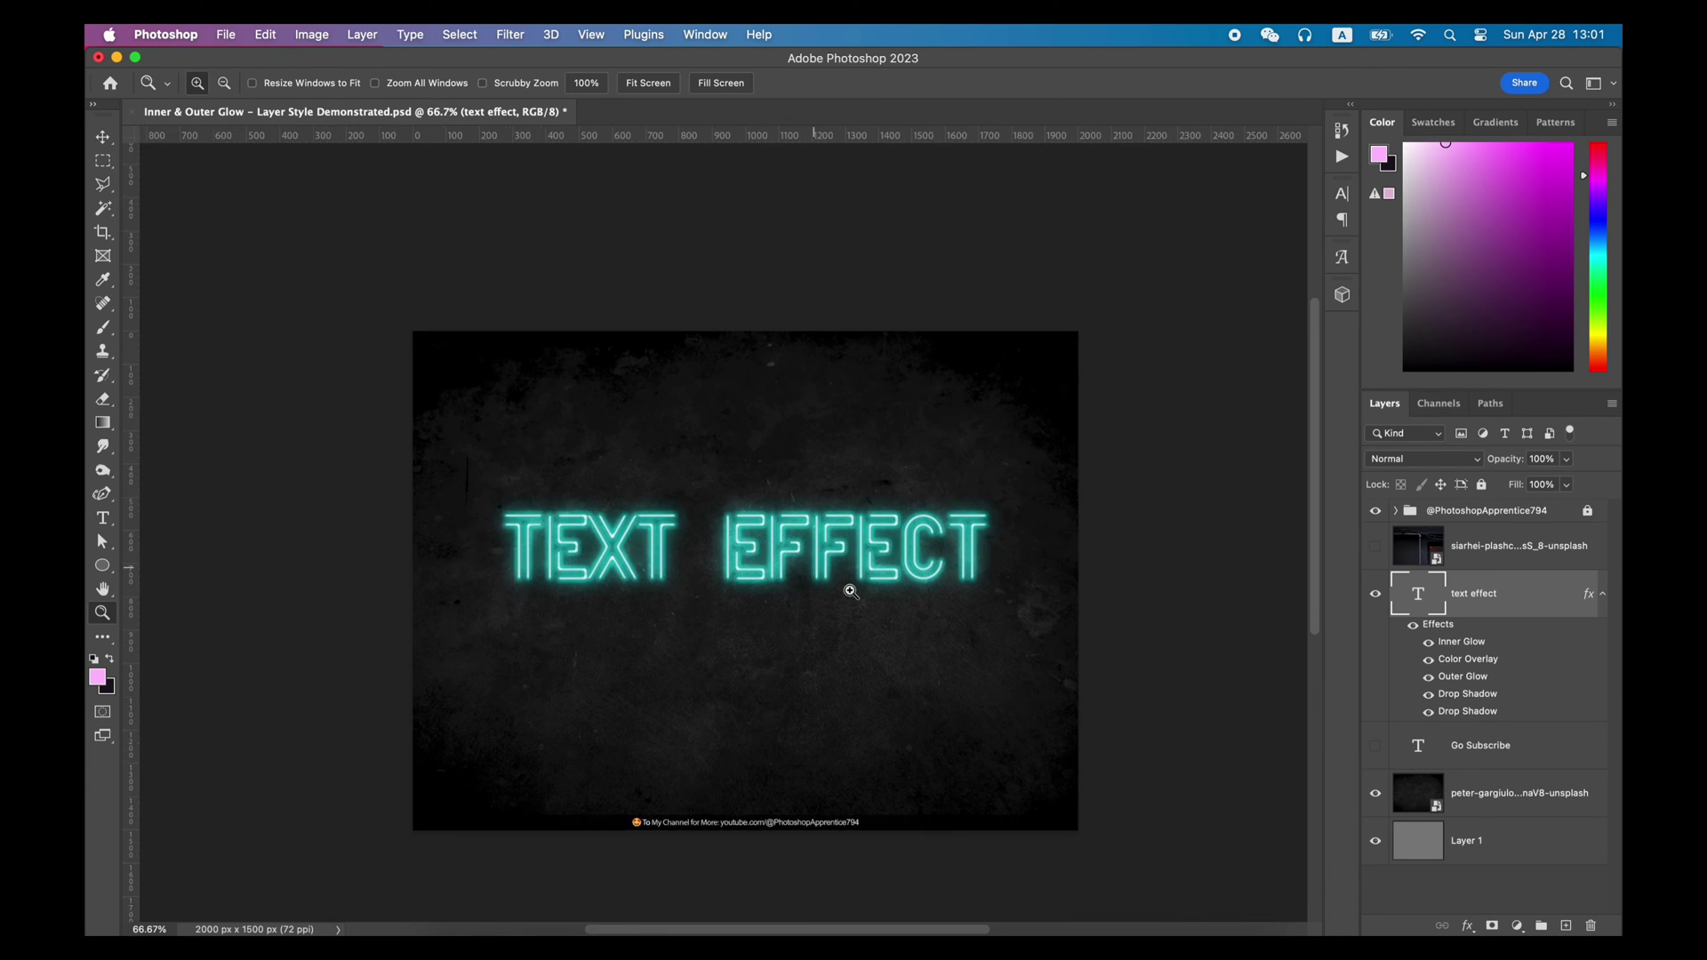
left_click(847, 583)
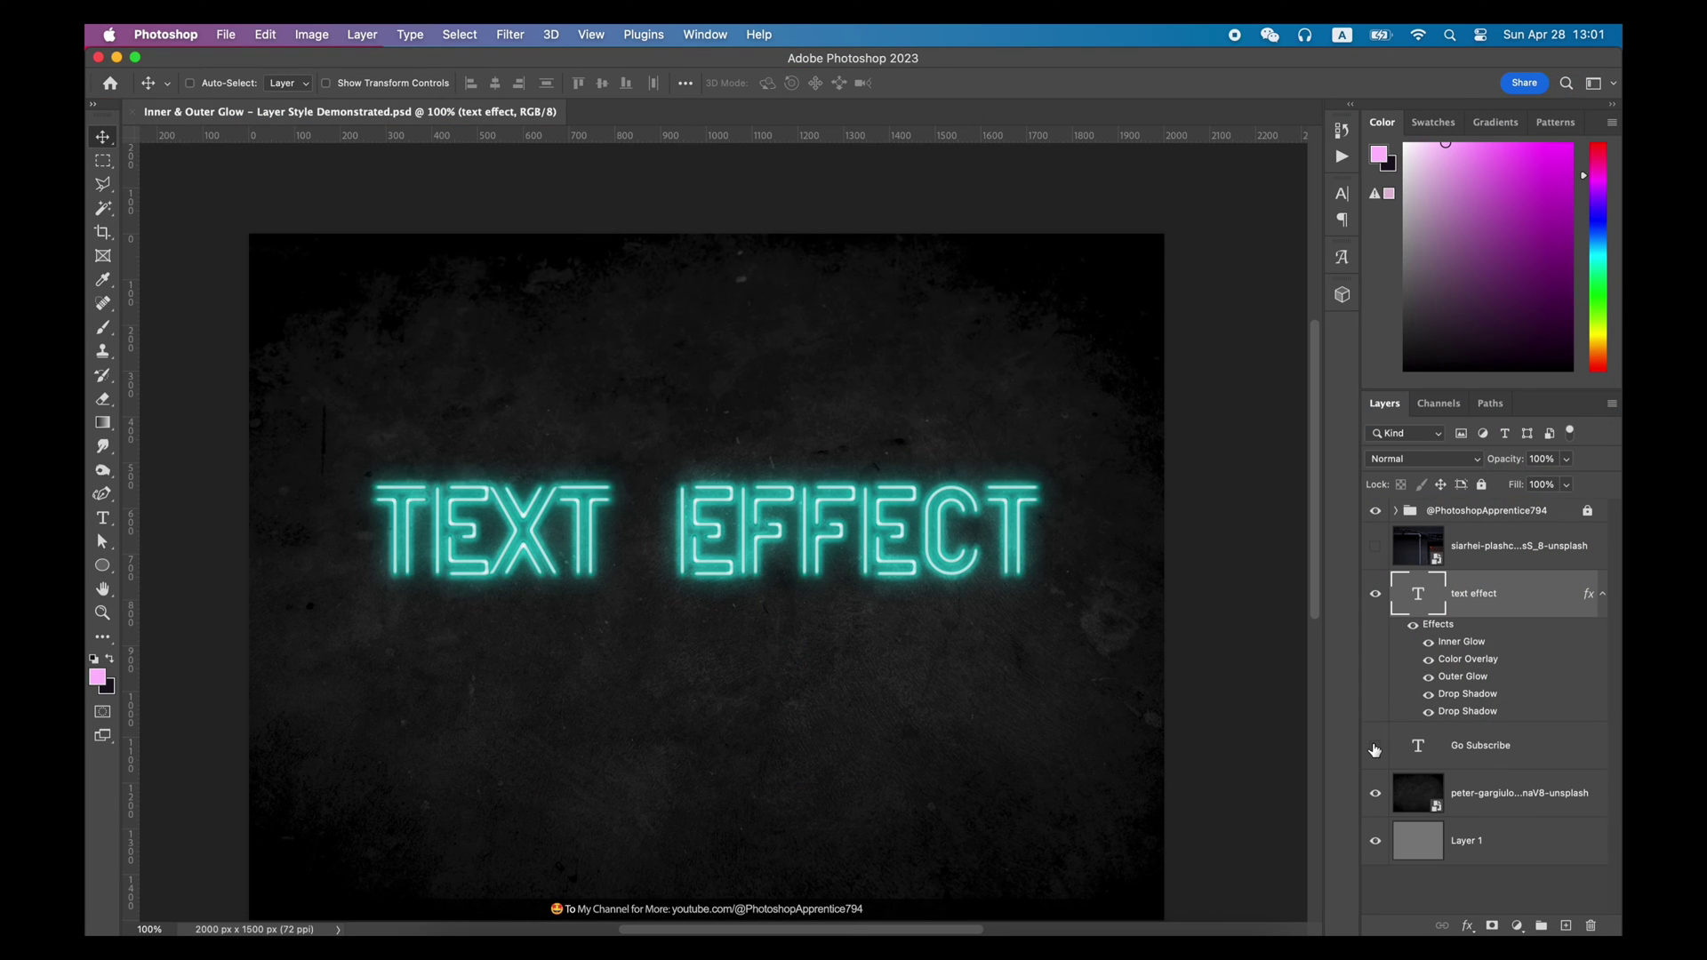
Unhide Go Subscribe and Alt-drag the title's neon effects onto it.
left_click(1375, 745)
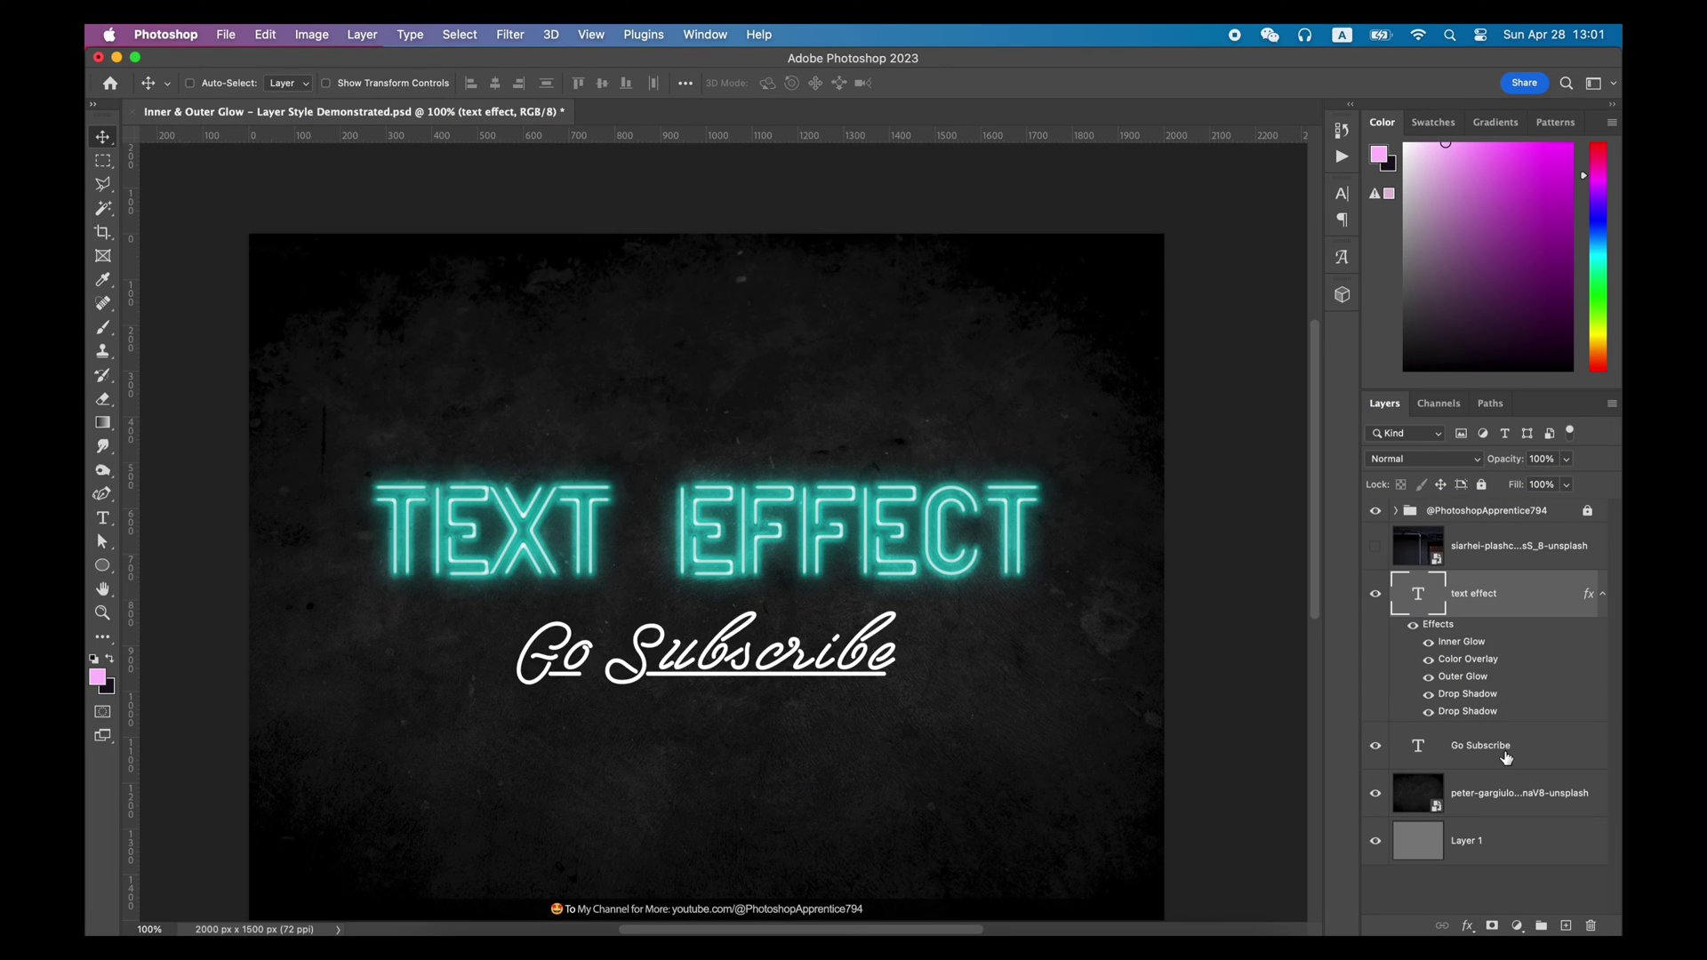
left_click(1506, 759)
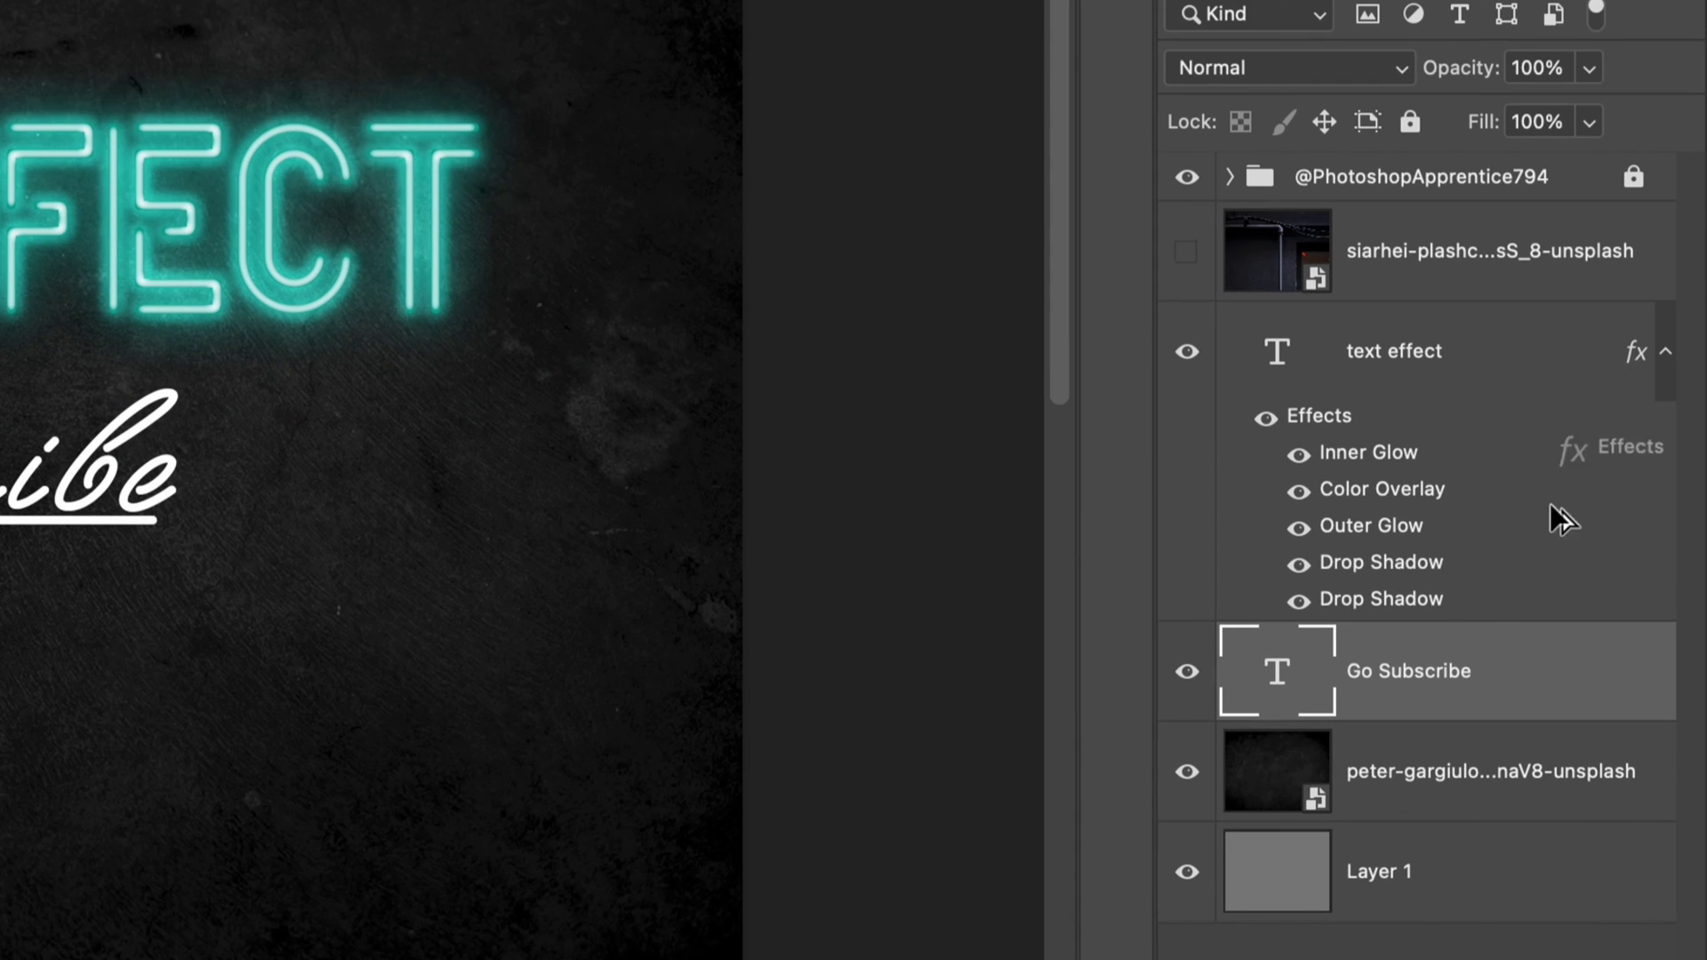
mouse_move(1560, 514)
left_mouse_down()
mouse_move(1441, 673)
mouse_move(1487, 677)
left_mouse_up()
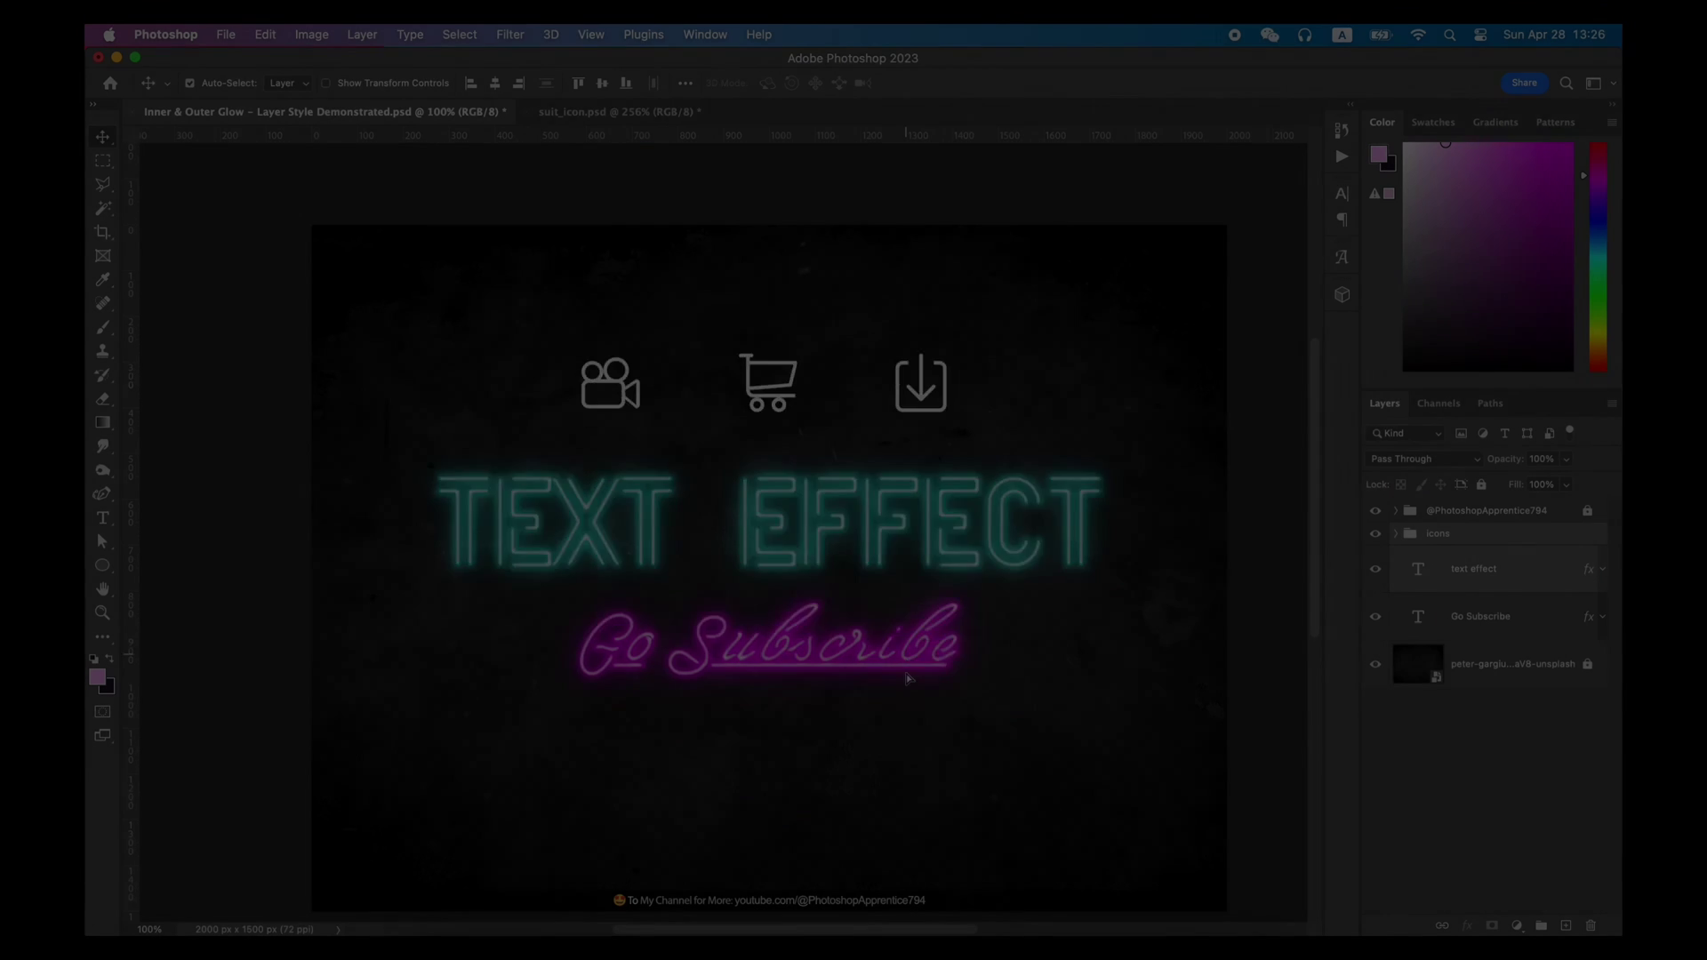
Copy the neon effects onto the icons group and zoom in on the icons.
left_click_drag(907, 680, 902, 716)
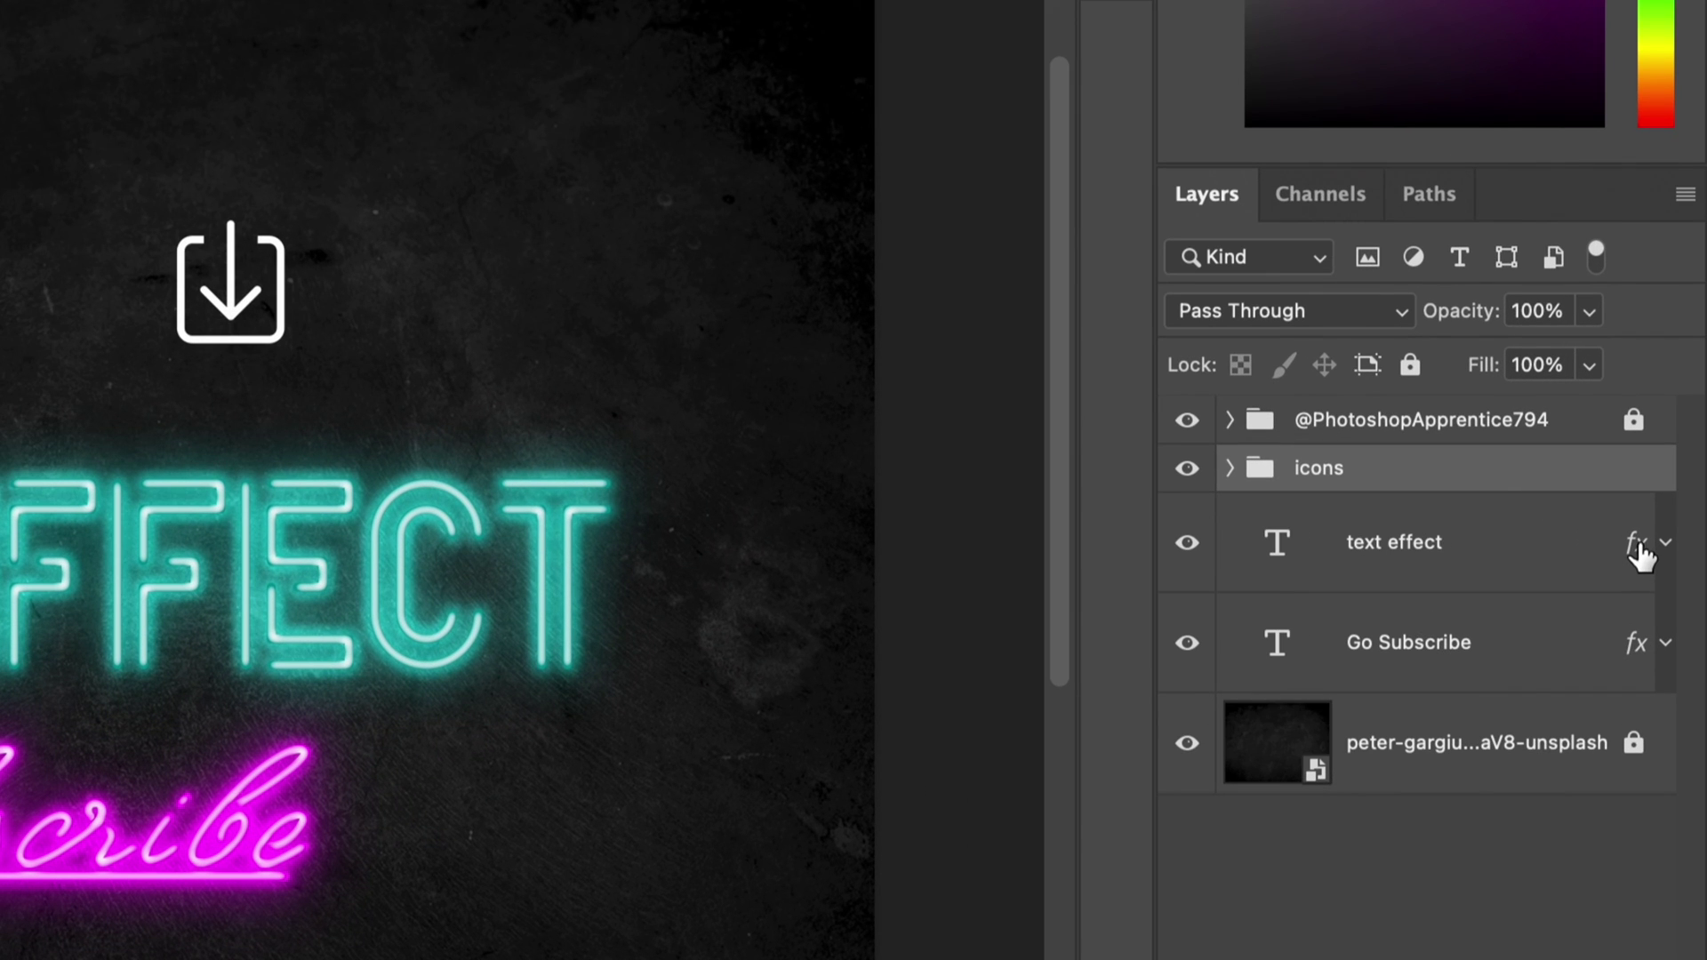
left_click_drag(1533, 521, 1403, 480)
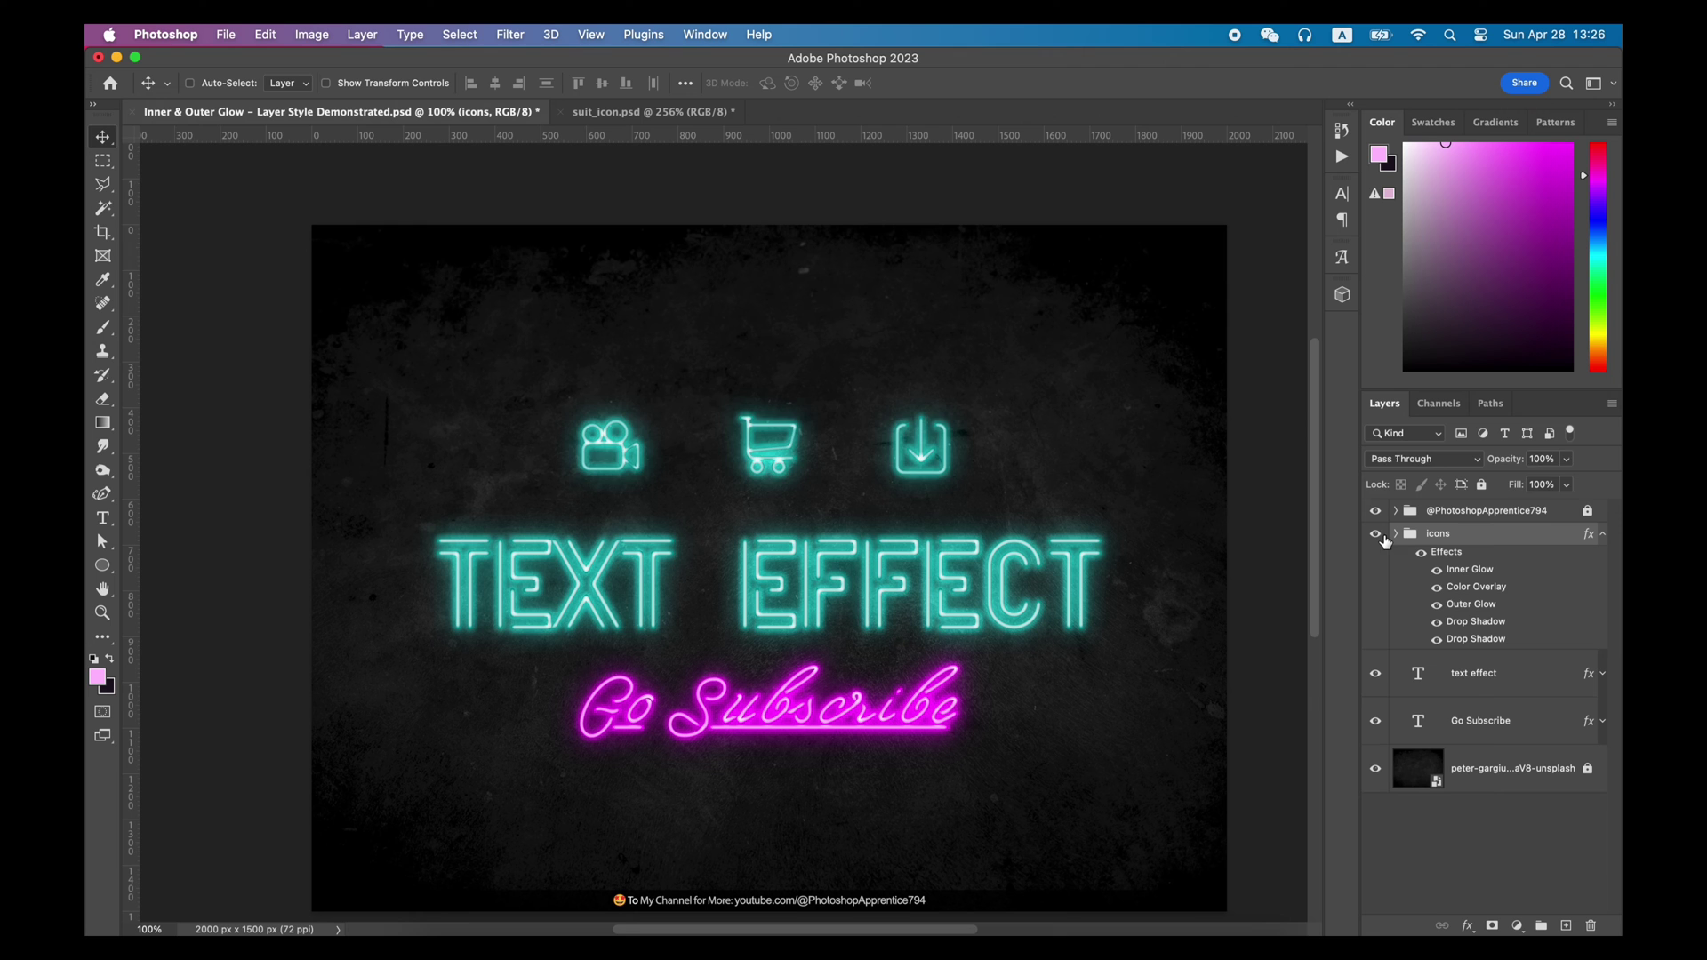
left_click(1374, 534)
key("super+plus")
Reduce the icons group's Inner Glow size and apply its yellow glow effects.
double_click(1469, 568)
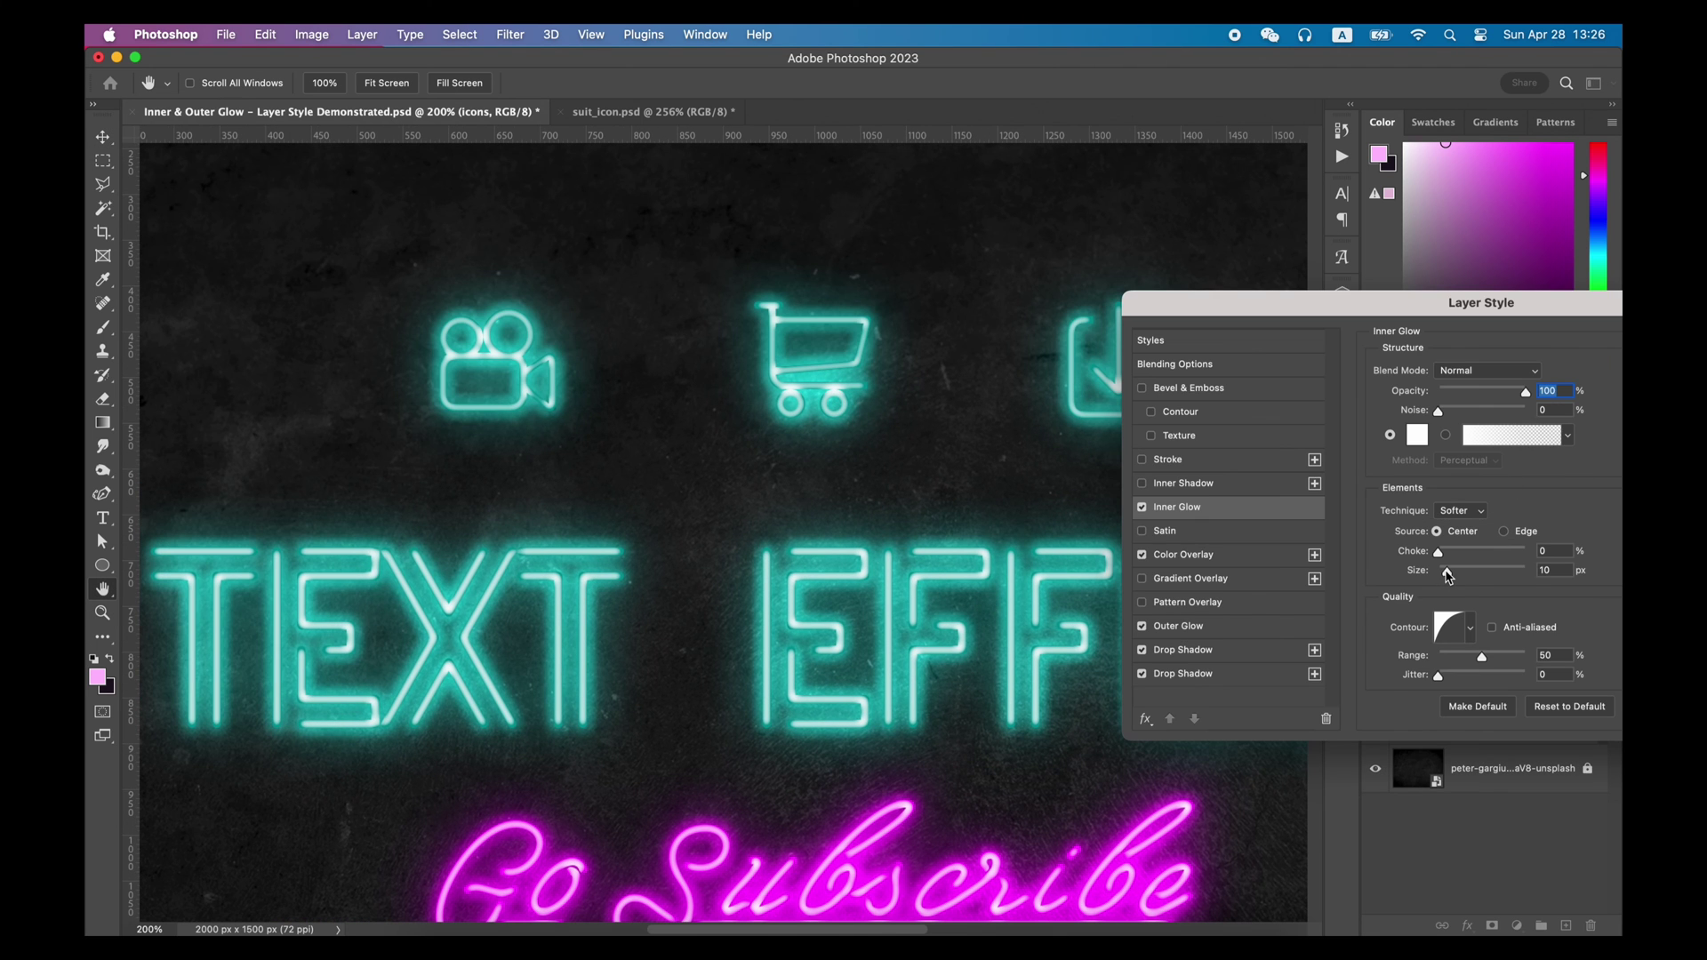
left_click_drag(1446, 571, 1443, 569)
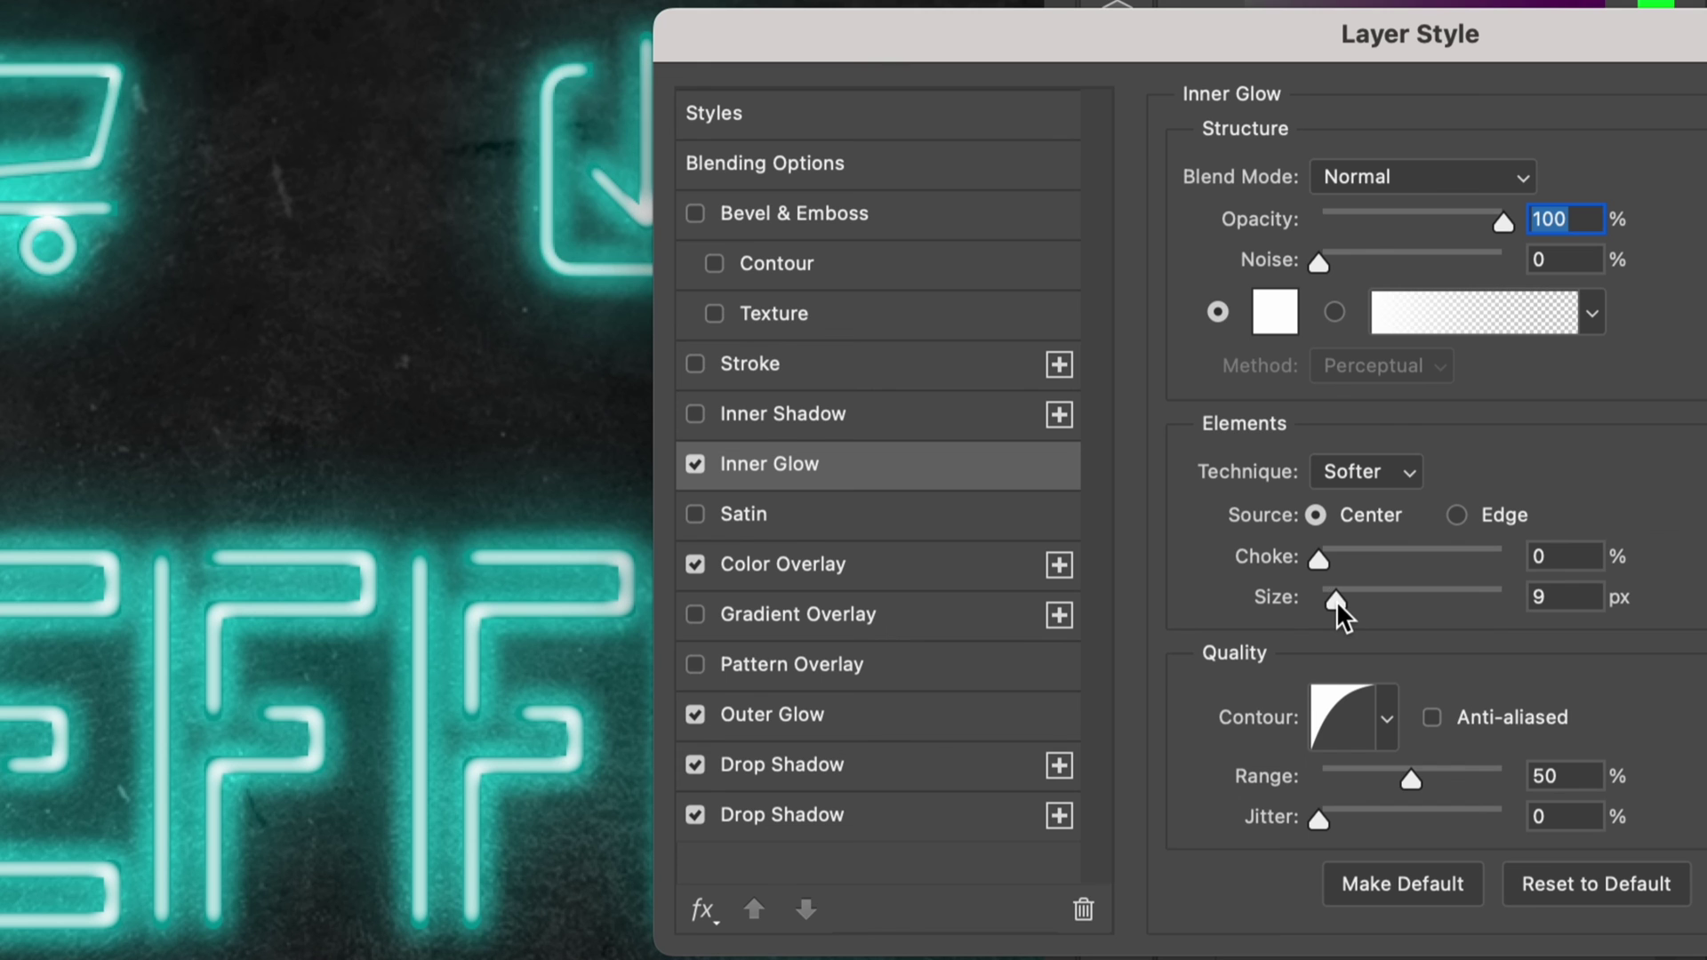
left_click_drag(1336, 600, 1331, 601)
left_click(1331, 601)
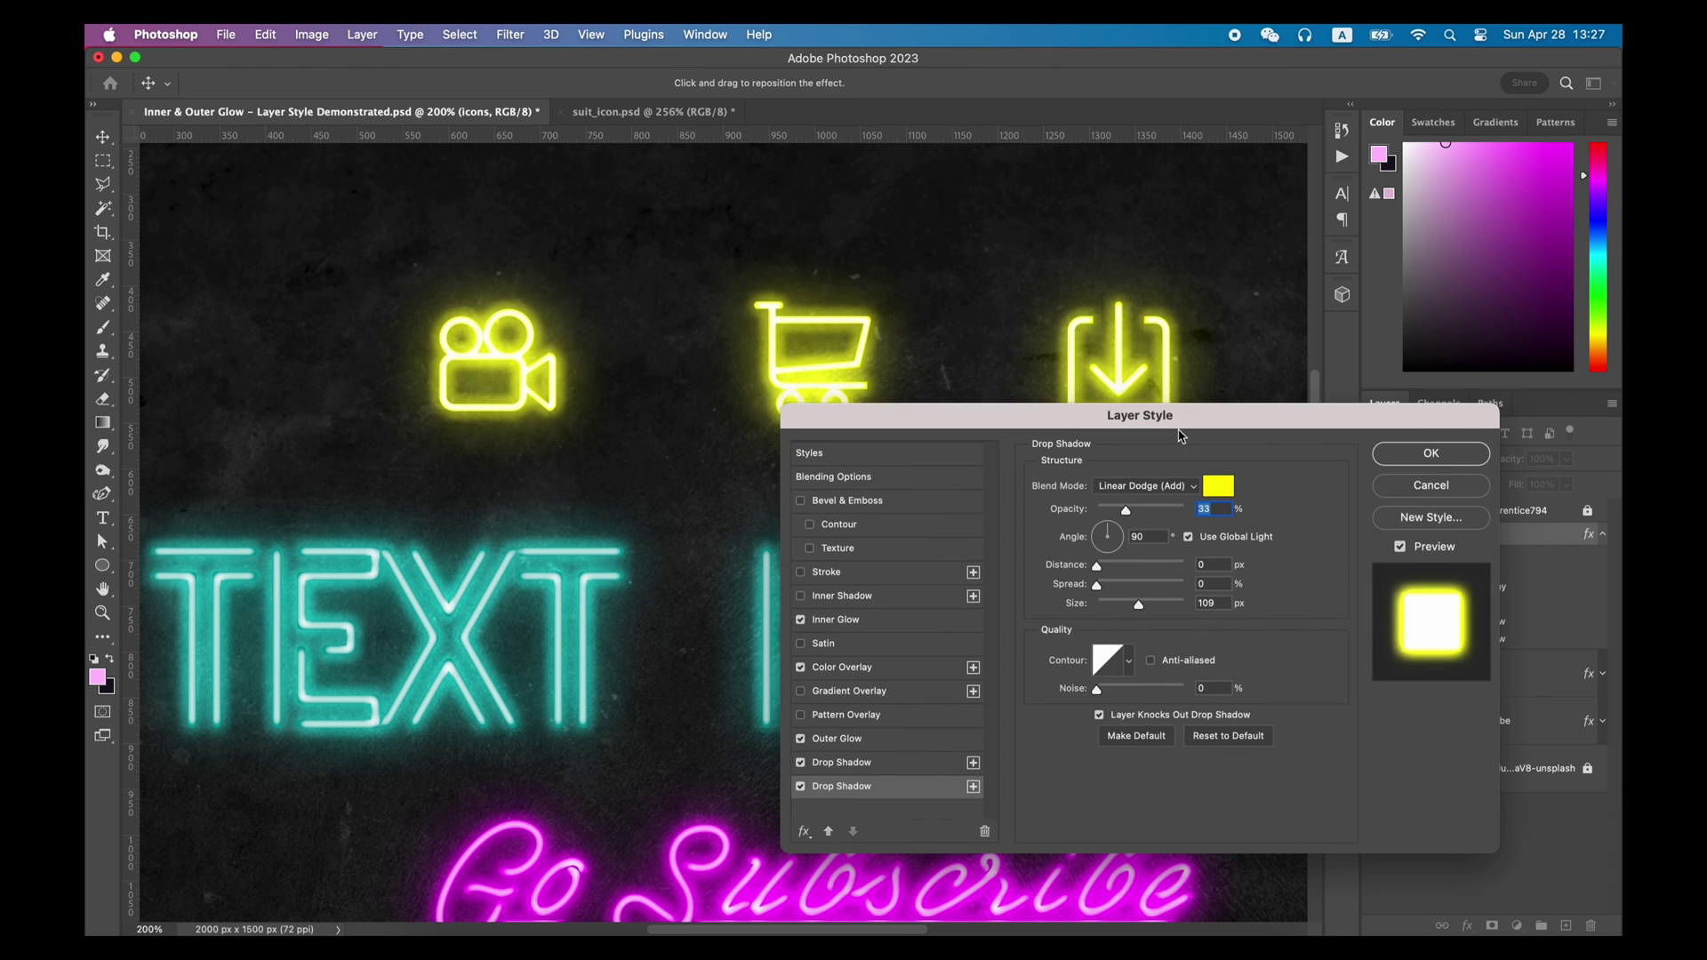
left_click(1399, 456)
key("z")
left_click(896, 636, "alt")
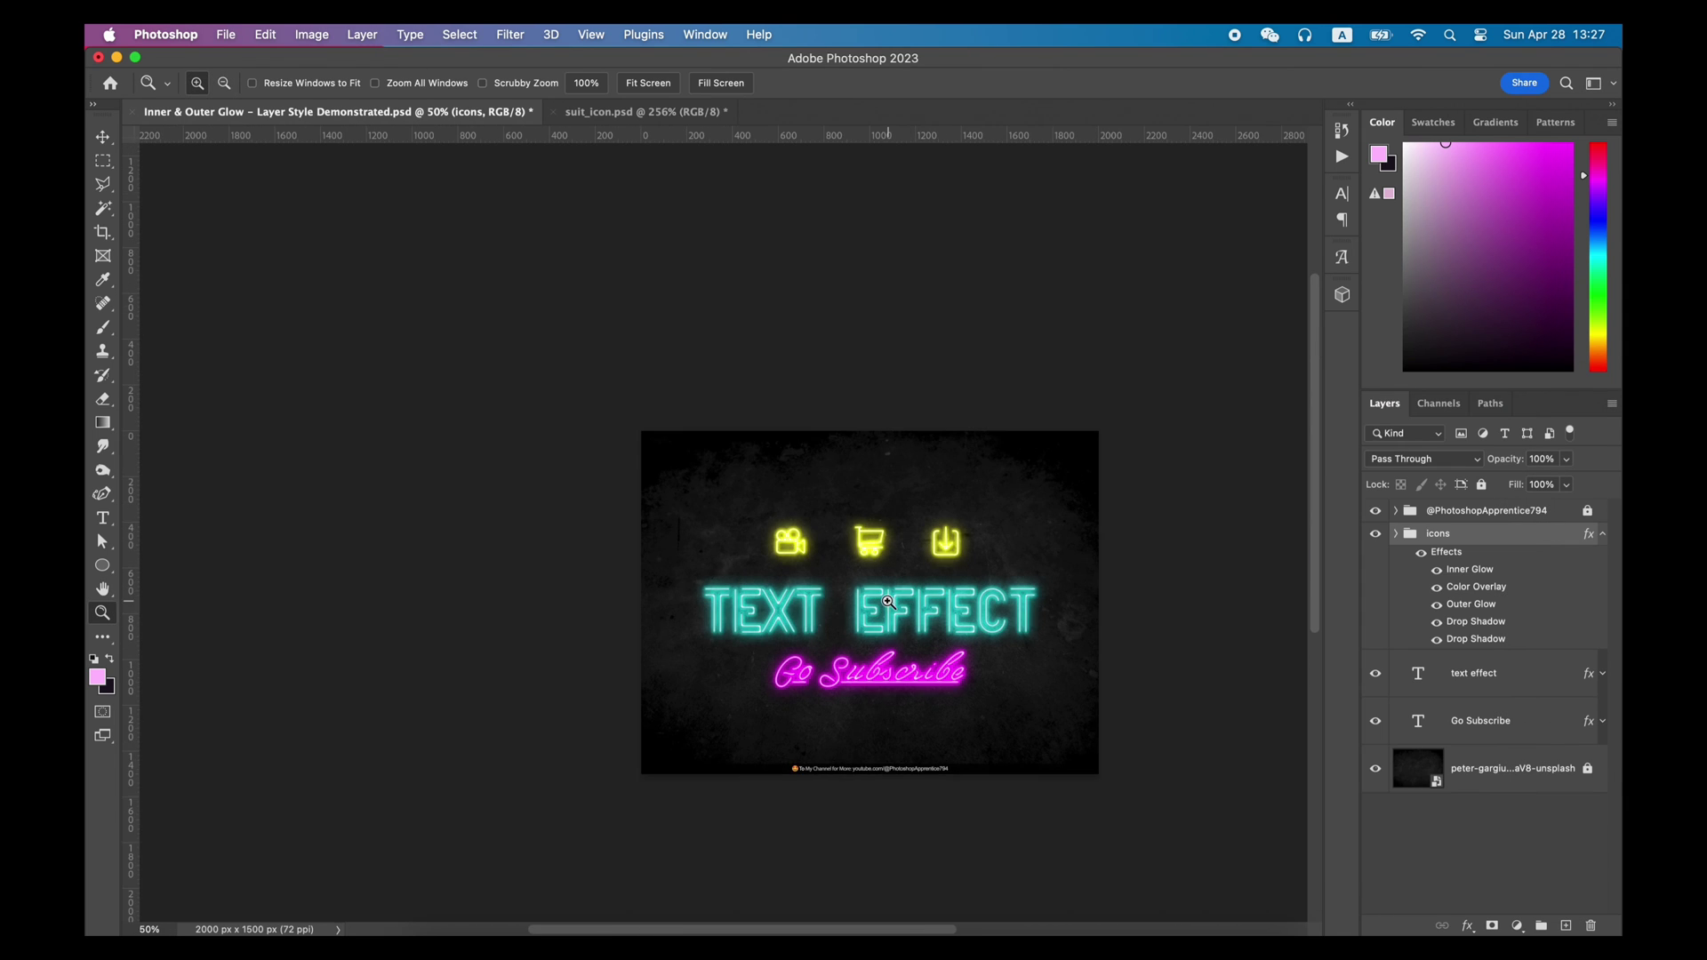
left_click(896, 637)
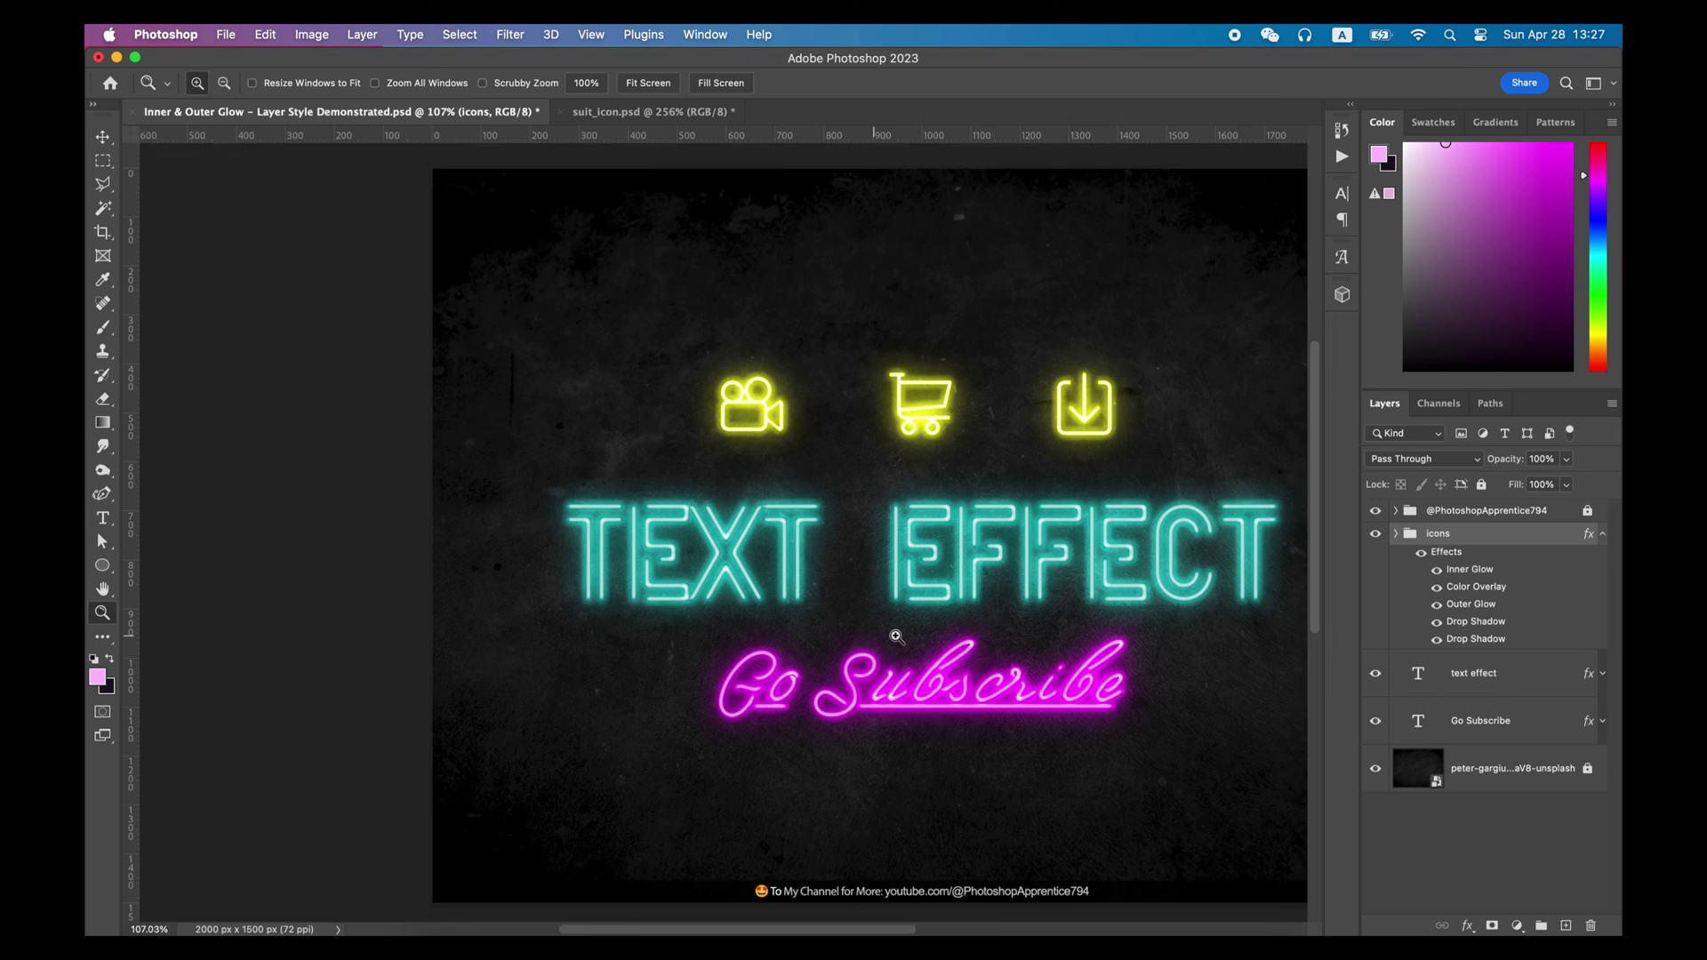
key("v")
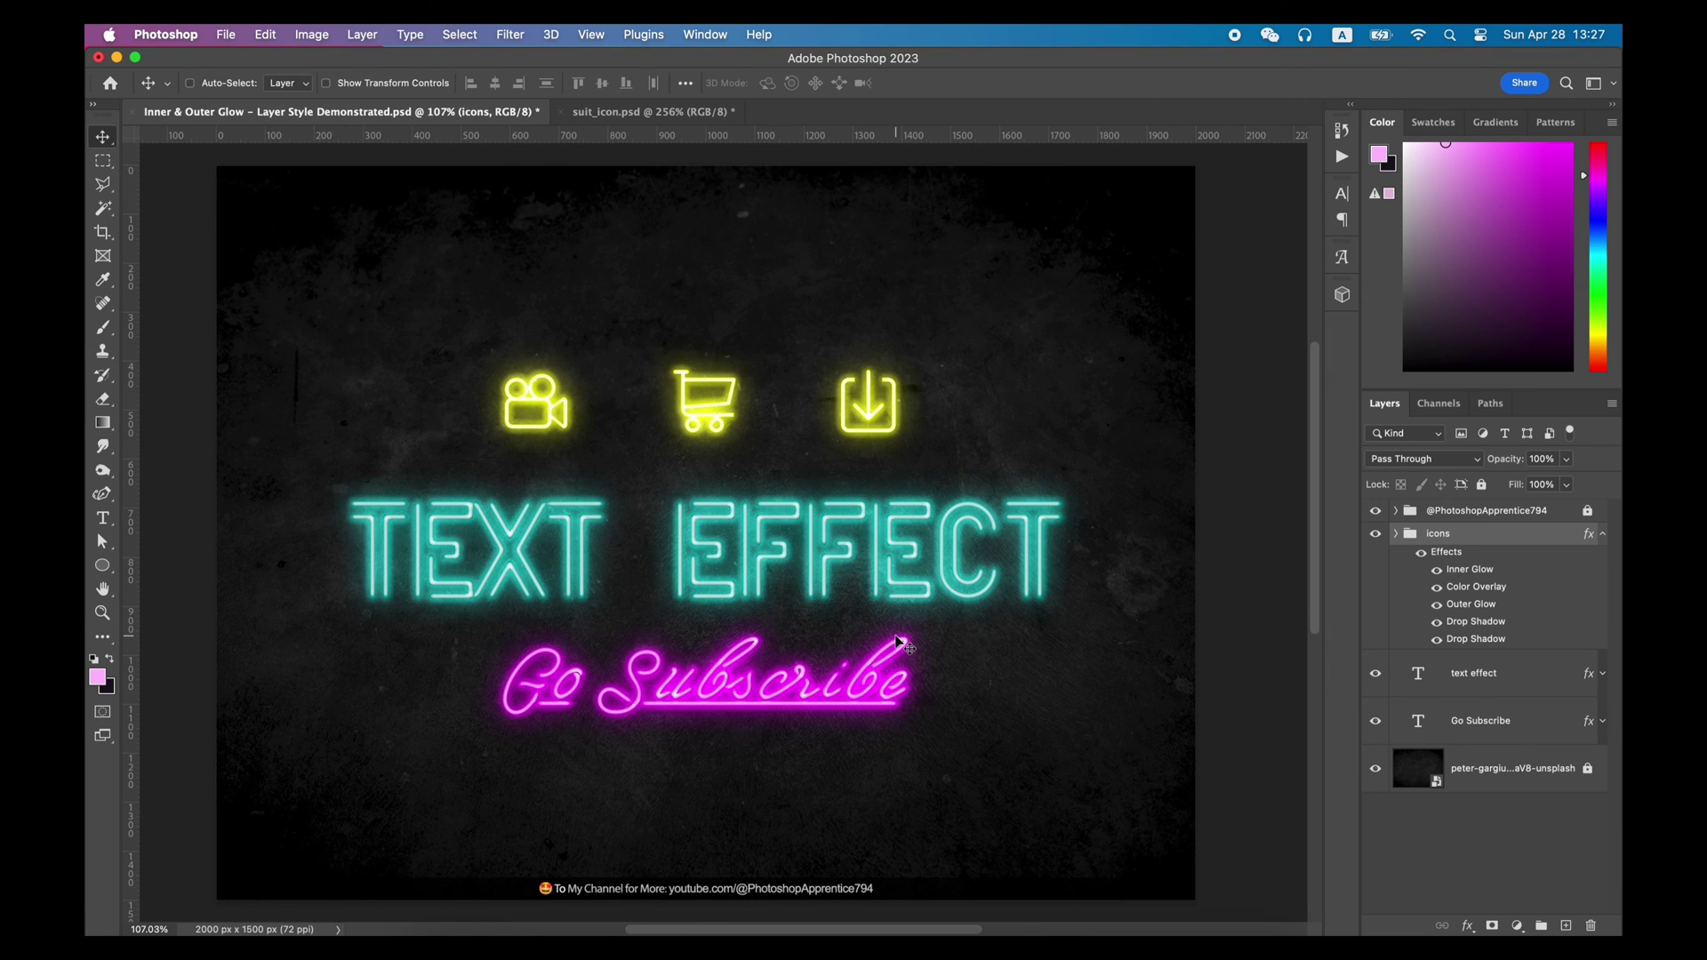